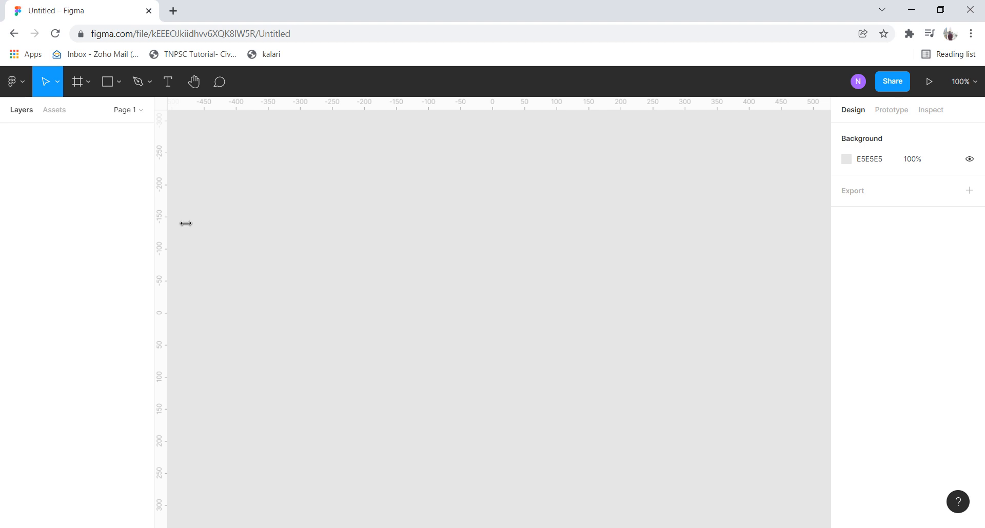
- Look through the main menu's File, Edit, View, Text and Plugins commands, leaving the Move tool active
left_click(25, 82)
mouse_move(44, 162)
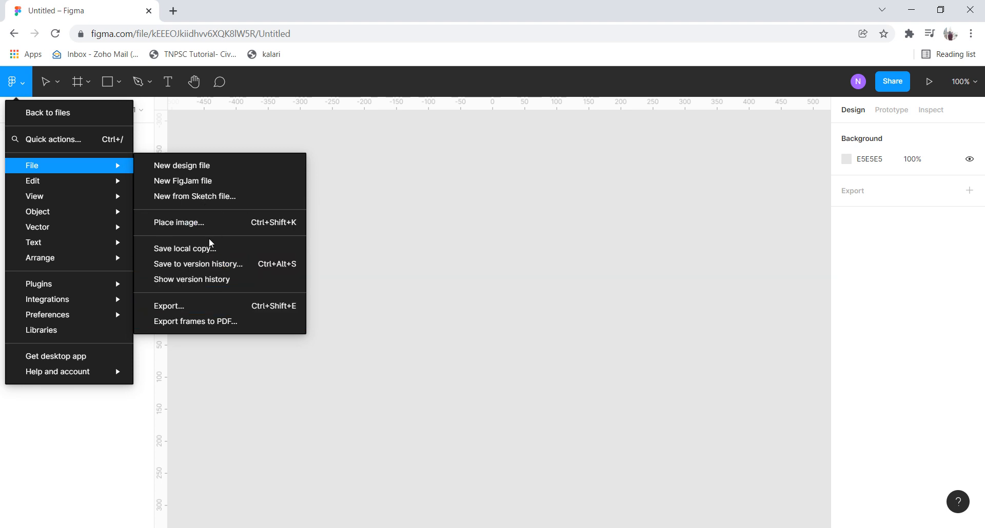
mouse_move(118, 183)
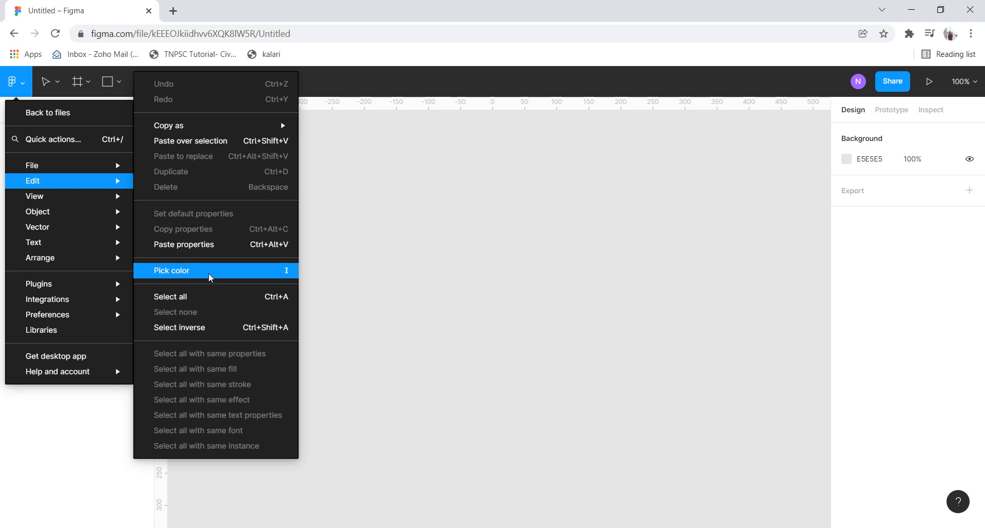
mouse_move(96, 195)
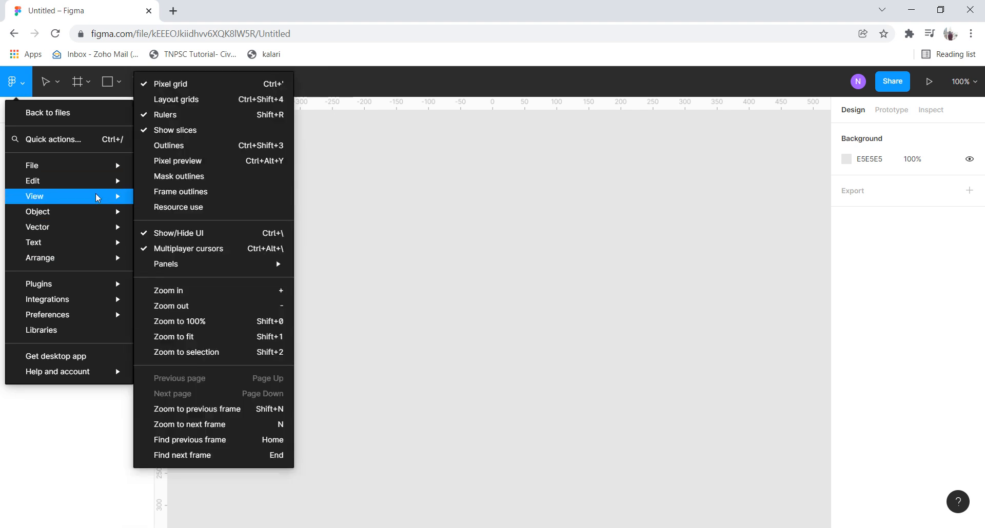
mouse_move(97, 248)
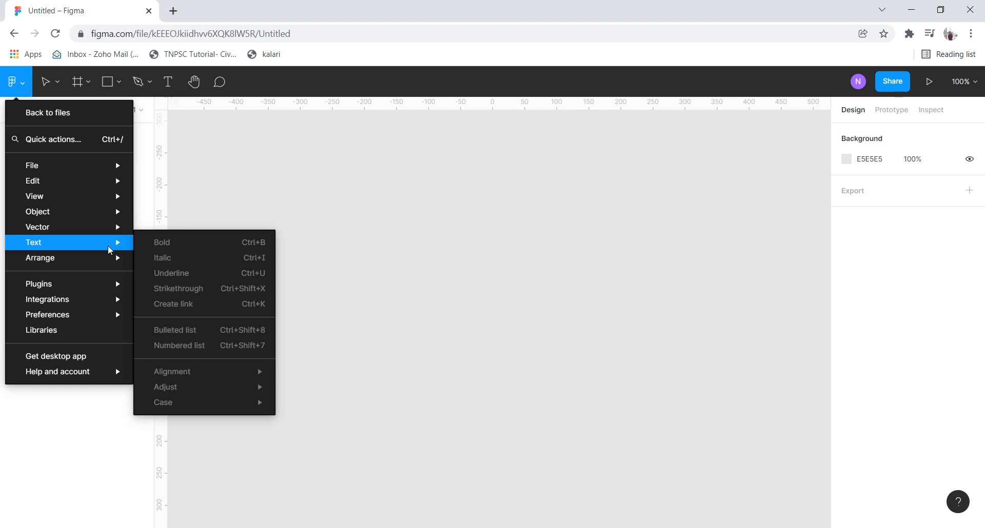
mouse_move(110, 290)
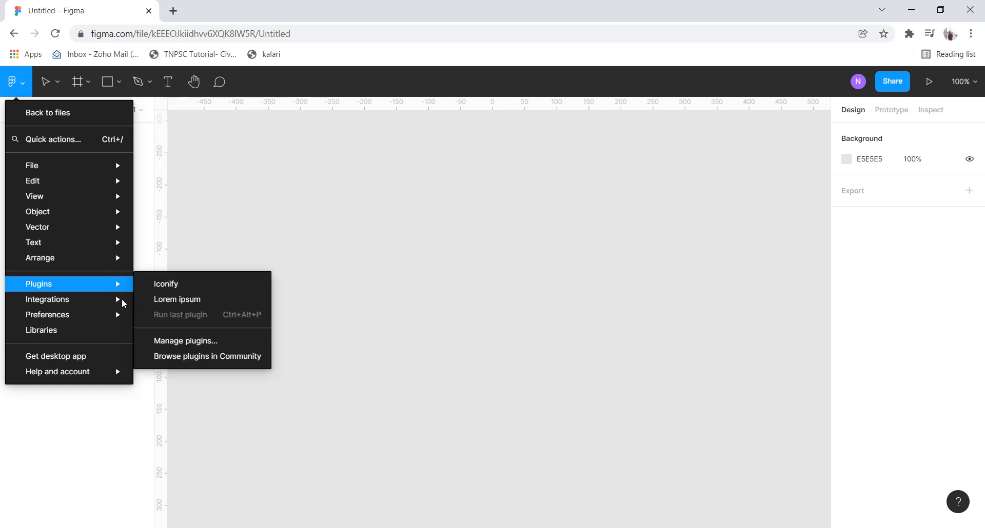
mouse_move(105, 313)
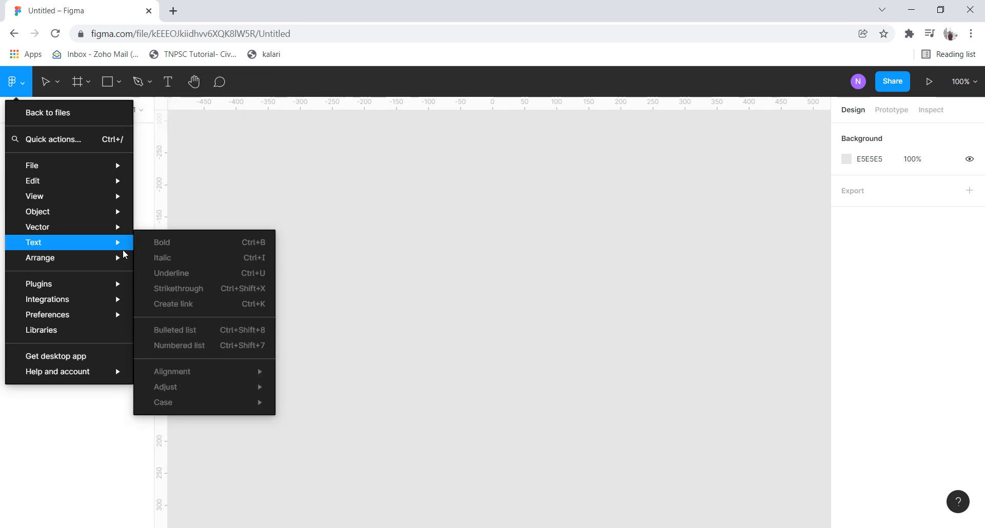
left_click(47, 81)
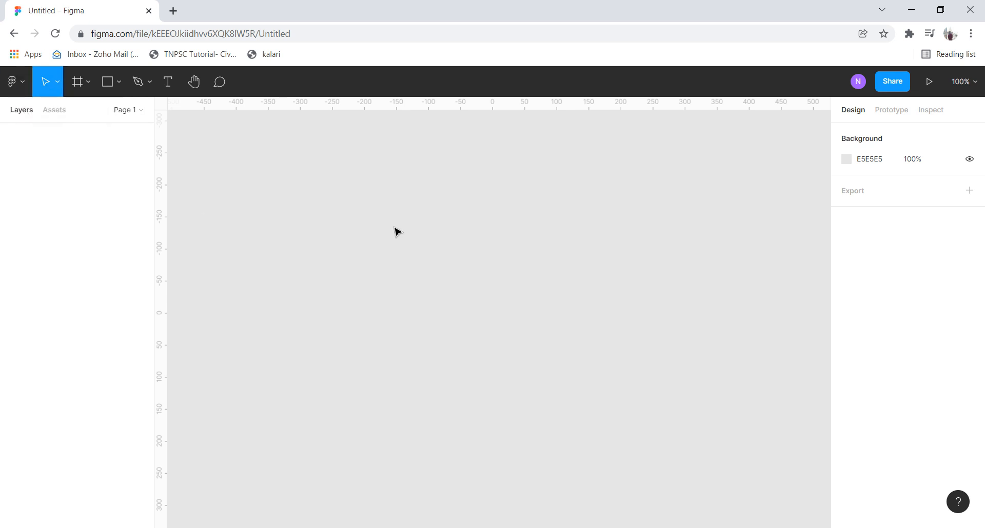
- Create an Android Small frame of 360 × 640 and move it to about X -194, Y -335
left_click(89, 82)
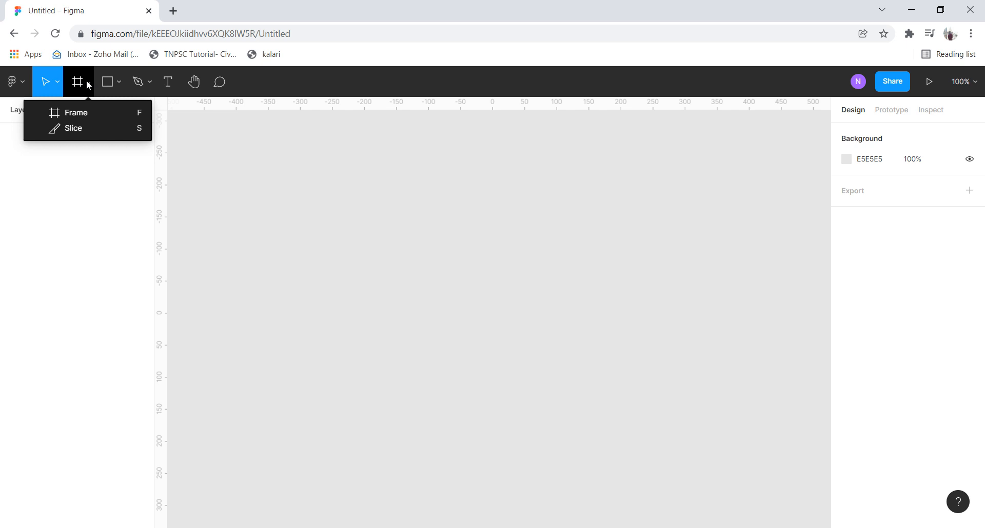
left_click(91, 112)
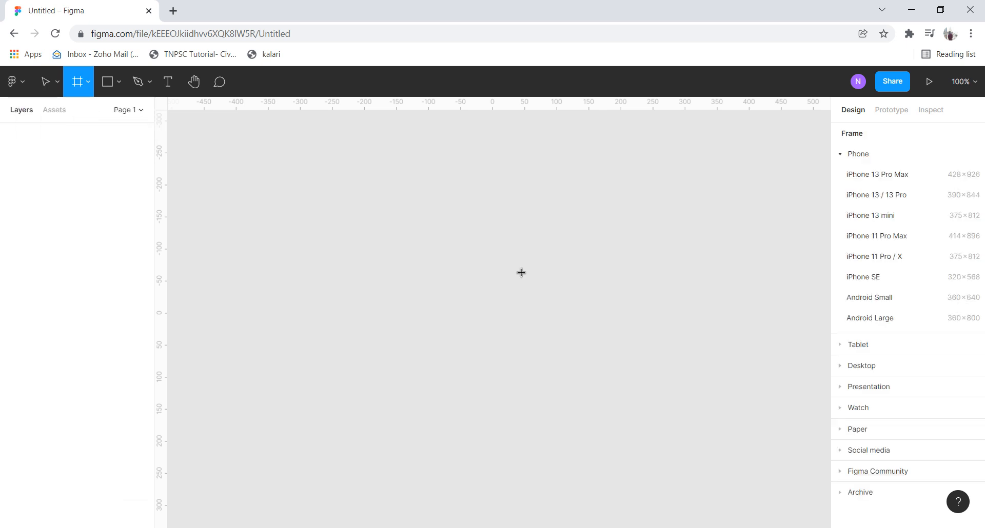
left_click(867, 298)
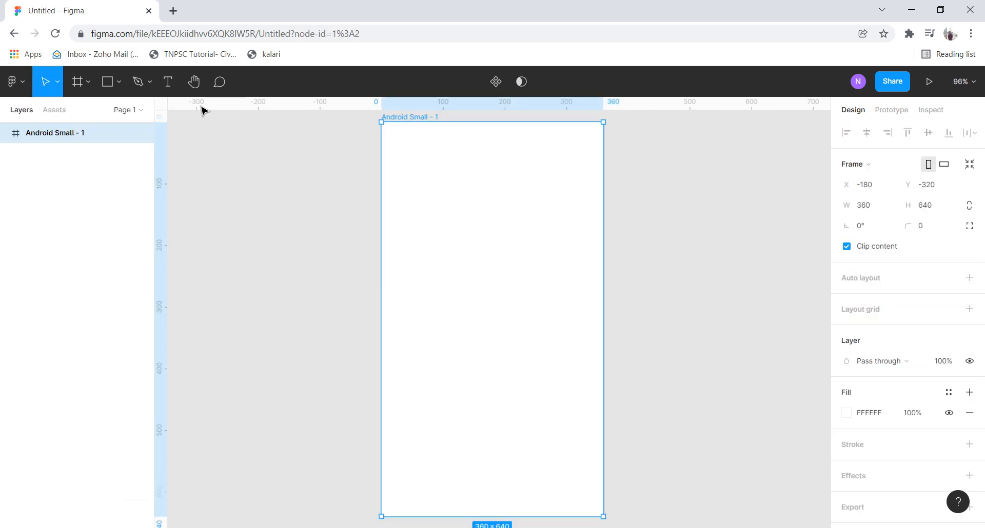
mouse_move(440, 241)
left_mouse_down()
mouse_move(454, 229)
mouse_move(461, 286)
mouse_move(462, 251)
mouse_move(449, 260)
mouse_move(448, 232)
left_mouse_up()
- Draw a rectangle about 133 × 59 in the upper part of the Android frame
left_click(87, 83)
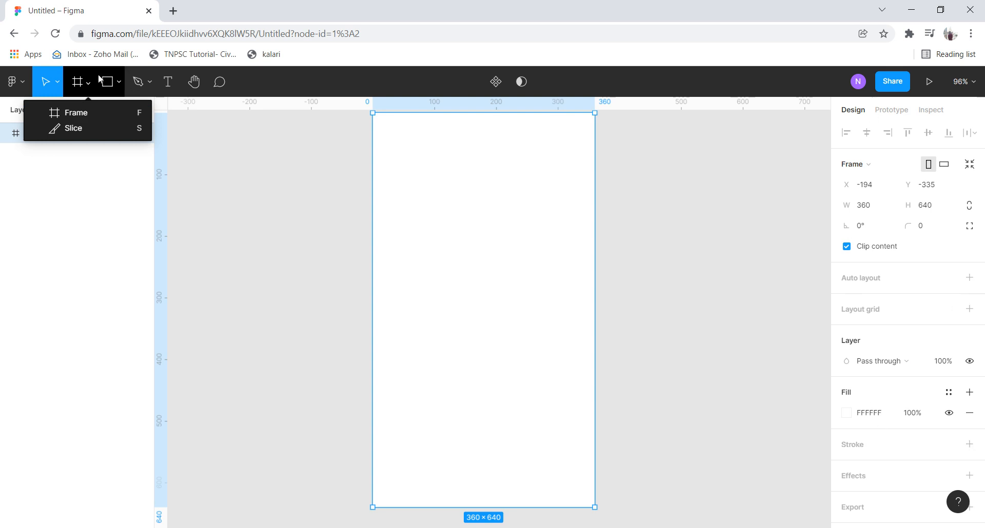
left_click(101, 81)
left_click(116, 86)
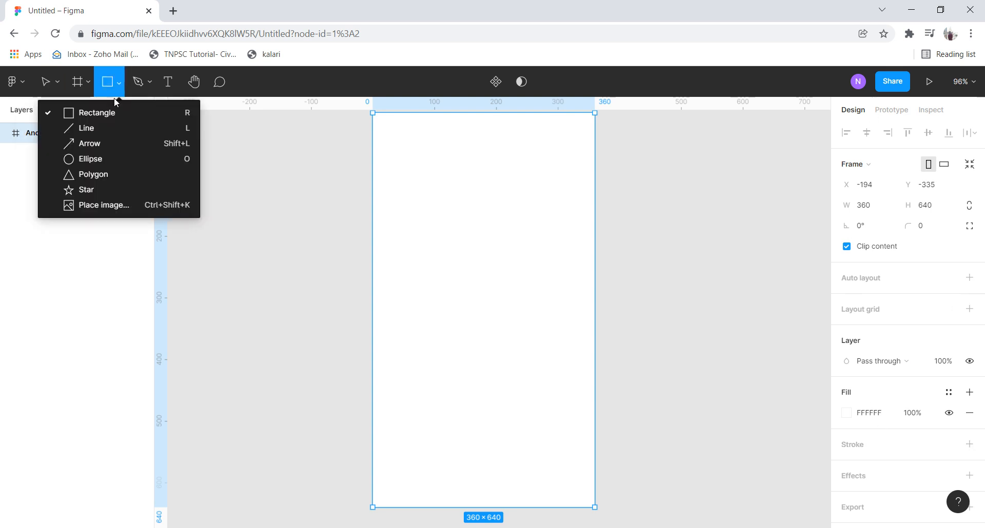
left_click(114, 111)
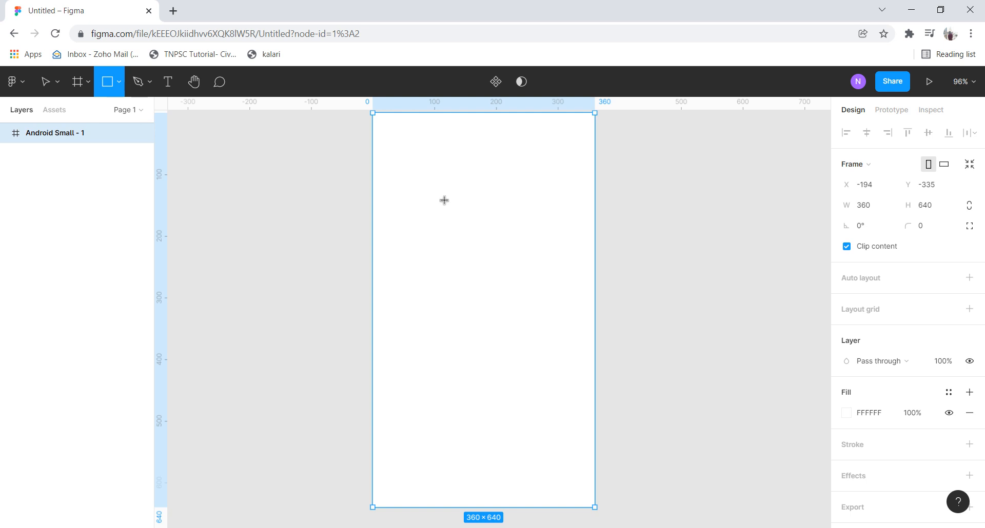
left_click_drag(442, 189, 524, 226)
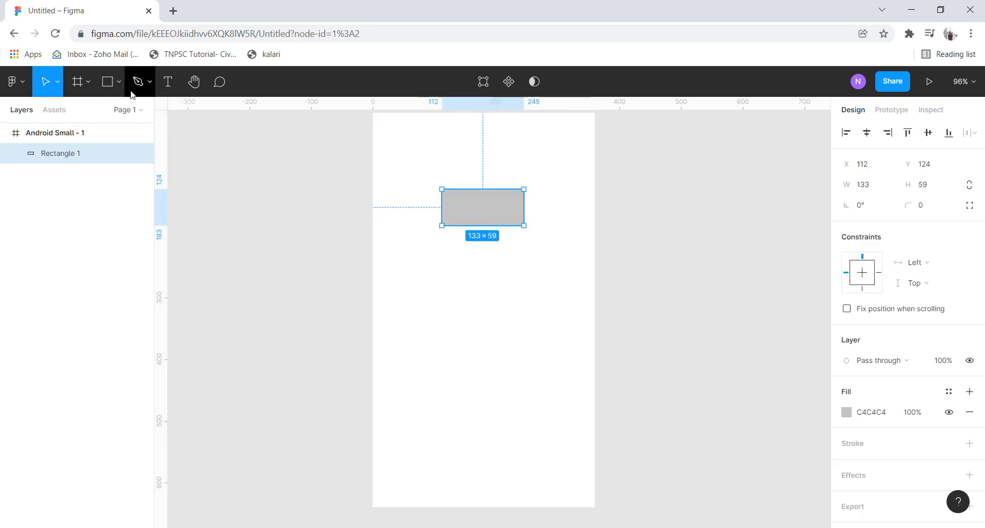
- Draw a nearly horizontal line about 170 long across the frame, below the rectangle
left_click(115, 85)
left_click(113, 126)
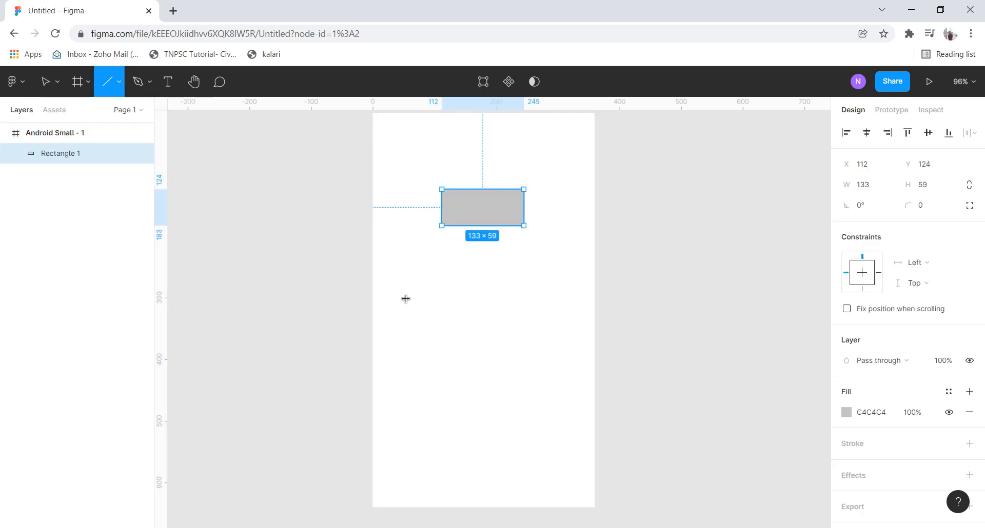
left_click_drag(406, 298, 510, 296)
- Draw an ellipse about 143 × 129 in the frame, below the line
left_click(76, 87)
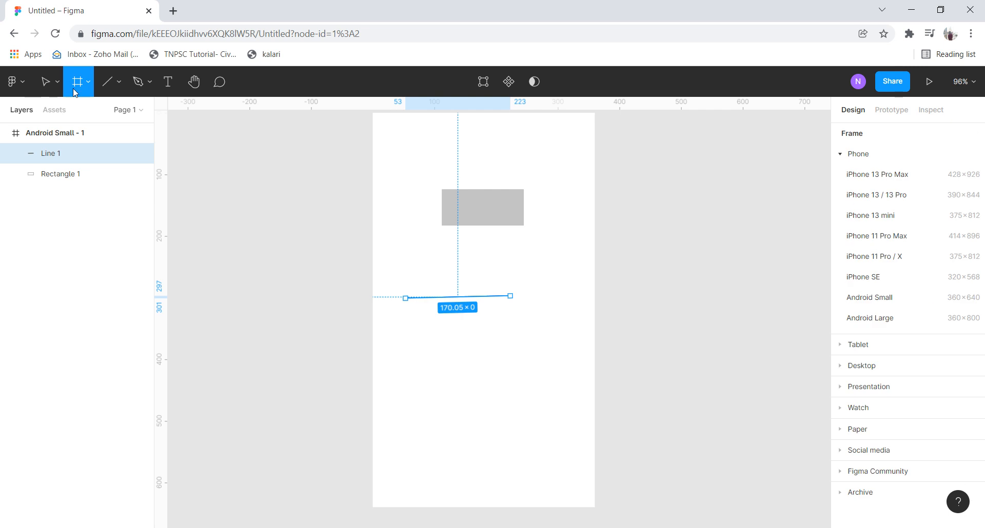
left_click(89, 82)
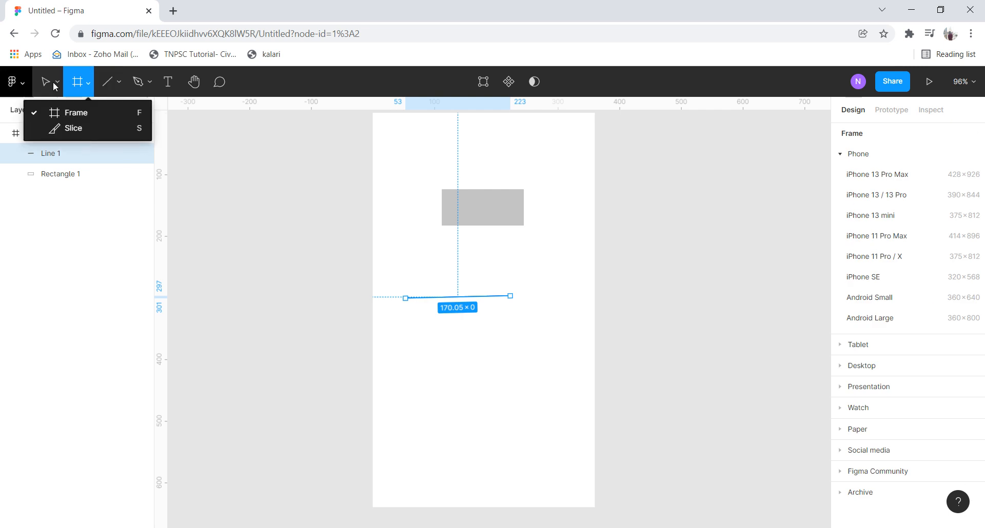
left_click(118, 84)
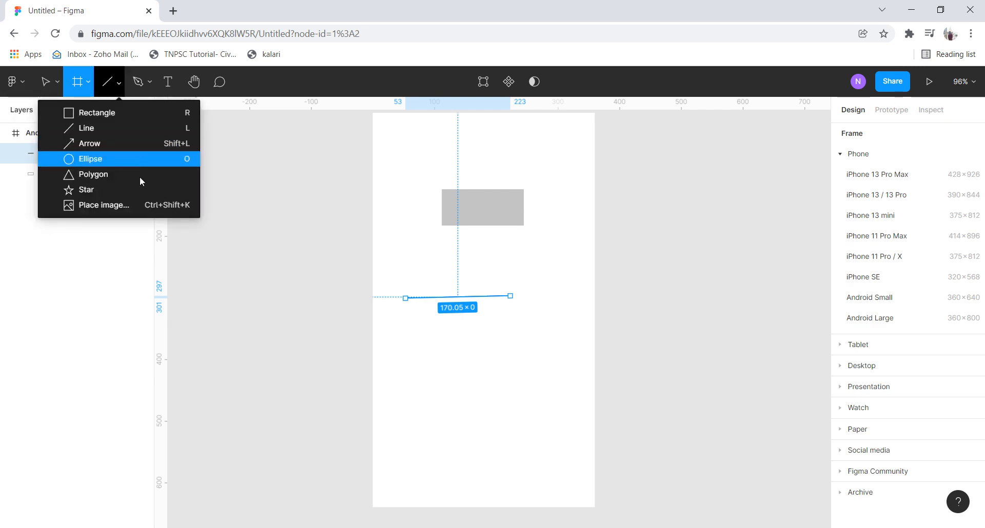
left_click(135, 160)
left_click_drag(452, 379, 497, 417)
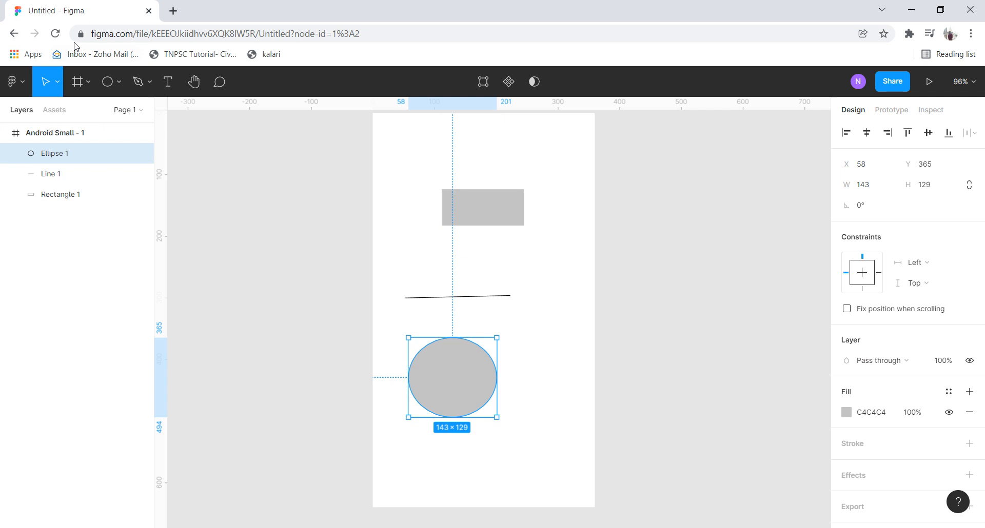
- Draw an open curved path about 107 × 14 above the rectangle with the Pen tool and finish it
left_click(148, 83)
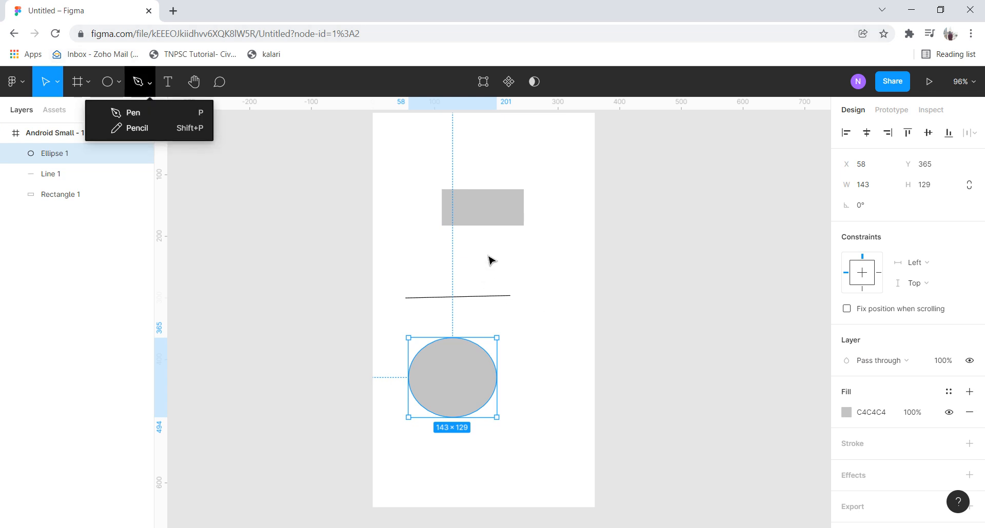
left_click(112, 116)
left_click(471, 153)
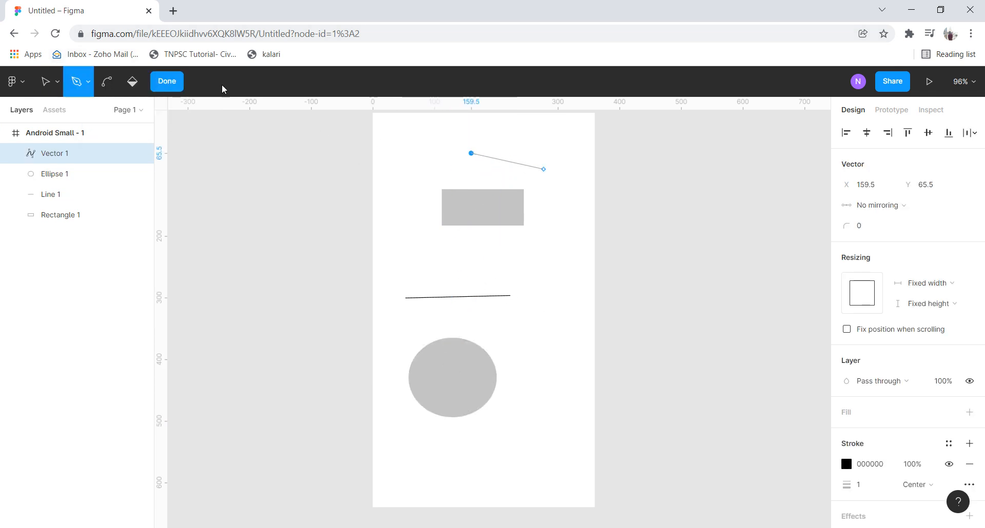
left_click(429, 158)
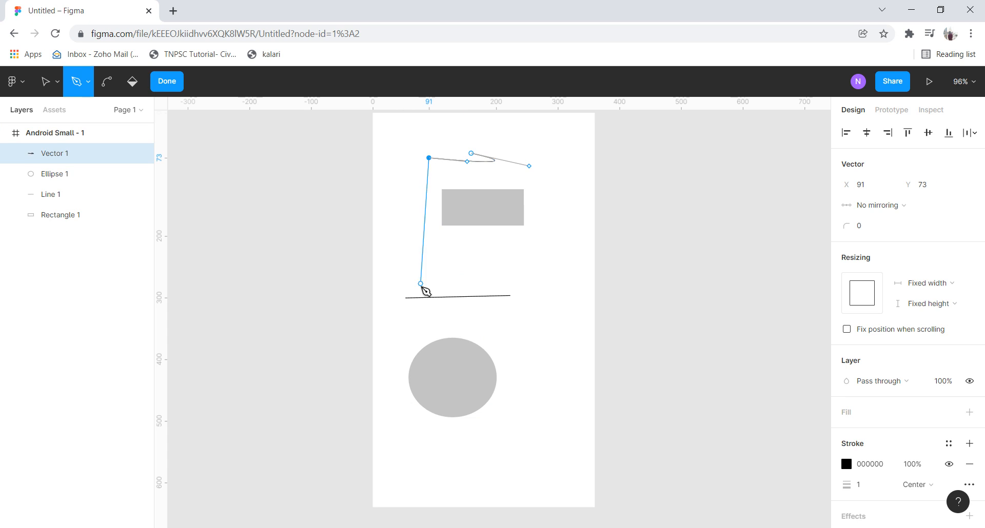
left_click(90, 83)
left_click(160, 83)
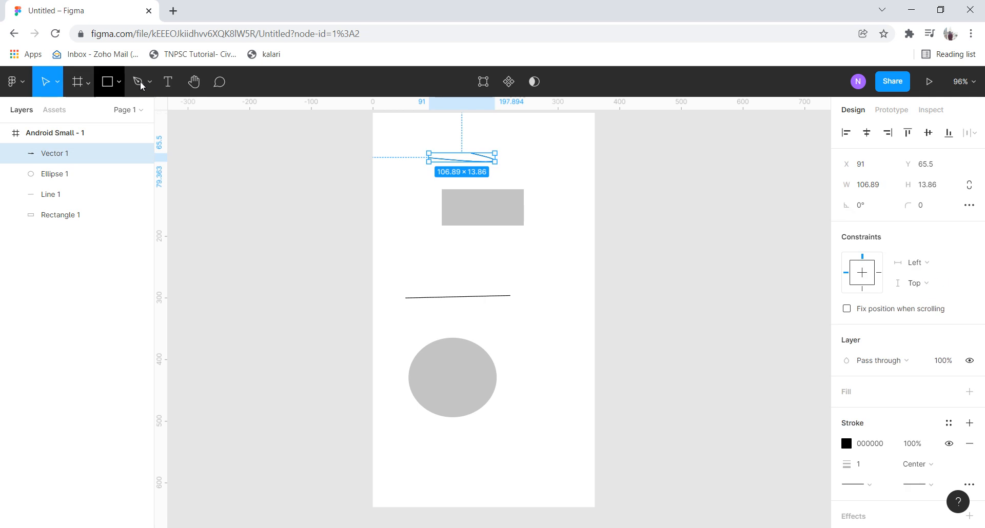
- Add a text box about 88 × 35 beside the ellipse at the frame's edge, reading "ENK"
left_click(193, 82)
scroll(423, 252, "up", 1)
left_click_drag(423, 252, 402, 229)
left_click(165, 81)
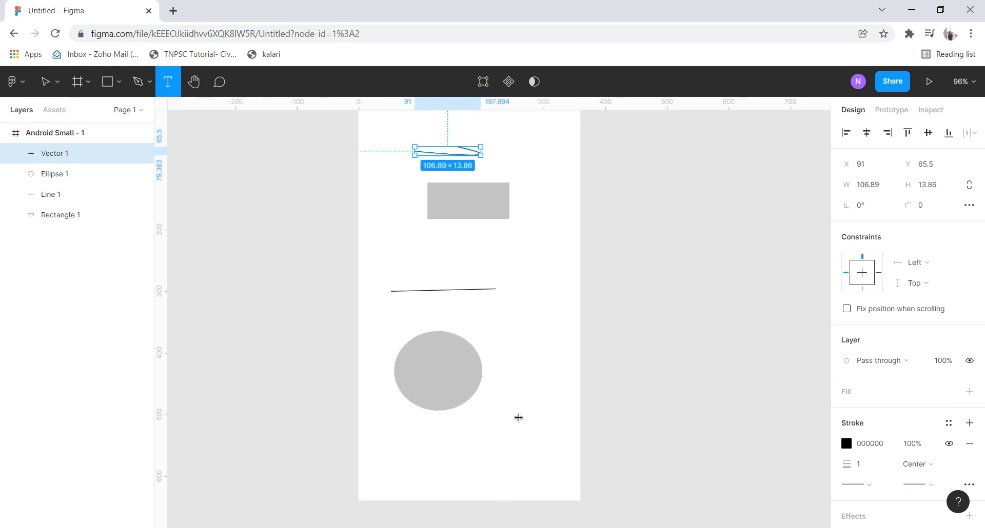
left_click_drag(533, 375, 588, 400)
type("ENK")
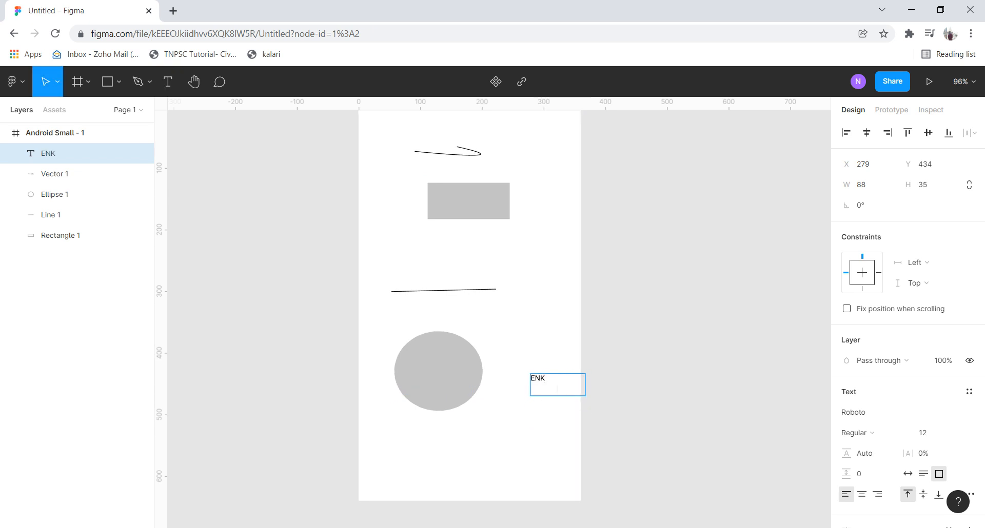
key("Escape")
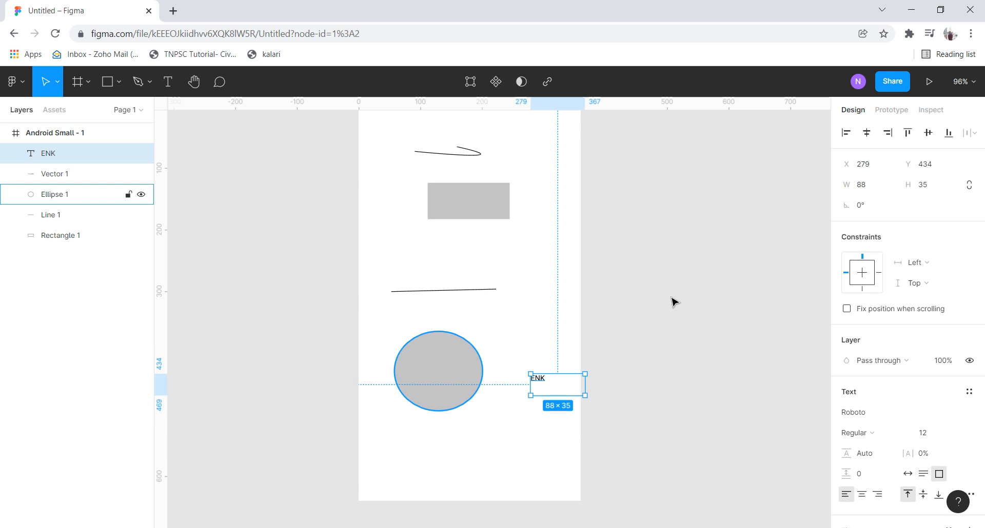
- Set the rotation of the line below the rectangle to 0°
left_click(862, 206)
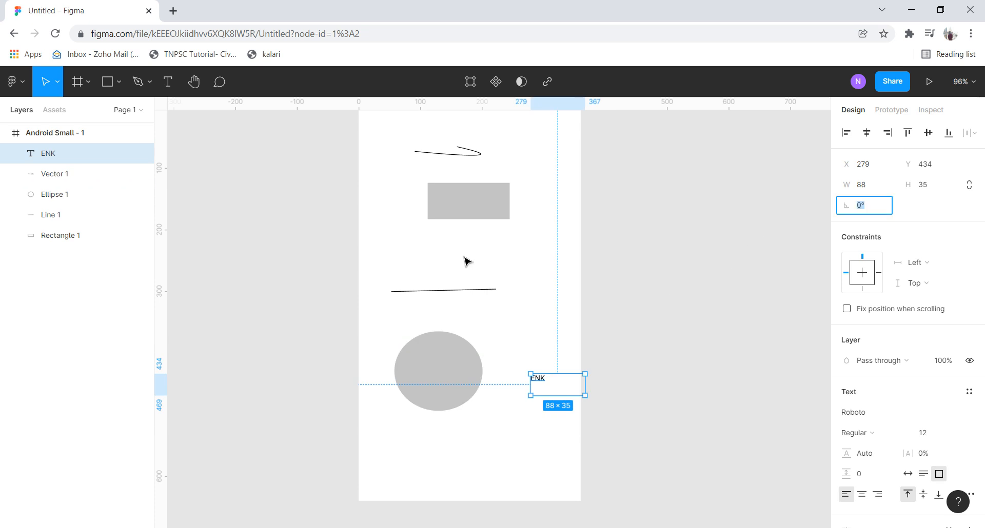
left_click(459, 292)
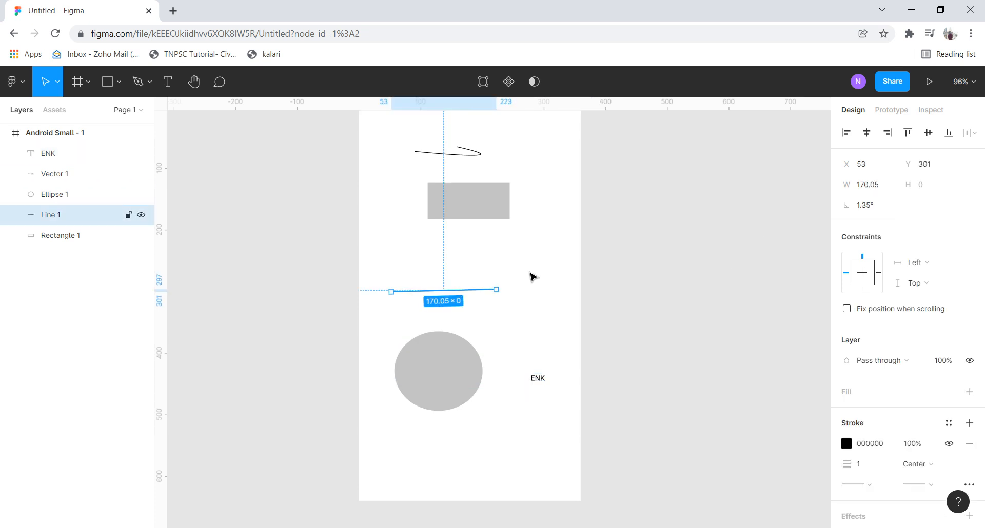
left_click(867, 206)
type("0")
key("Return")
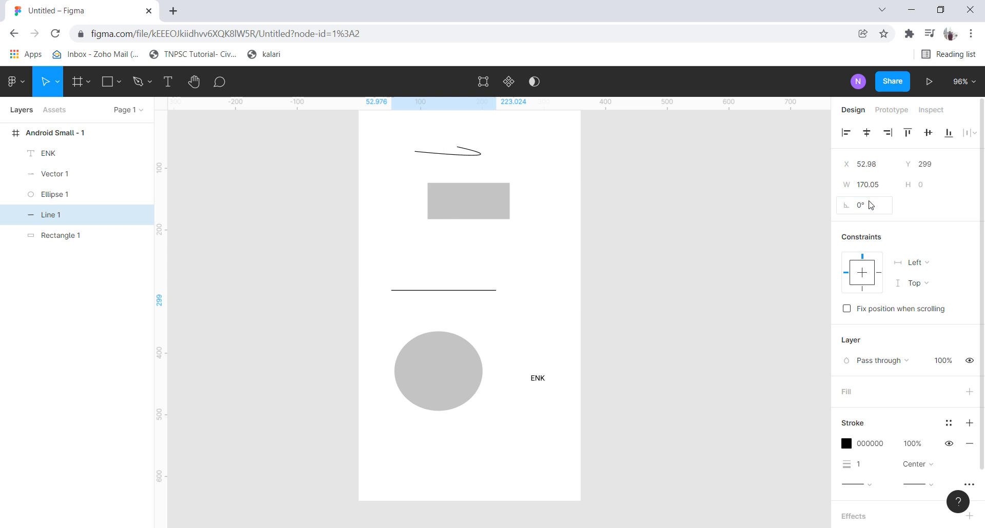
- Set the line's opacity to 90% and its rotation to 90°
key("9")
key("Return")
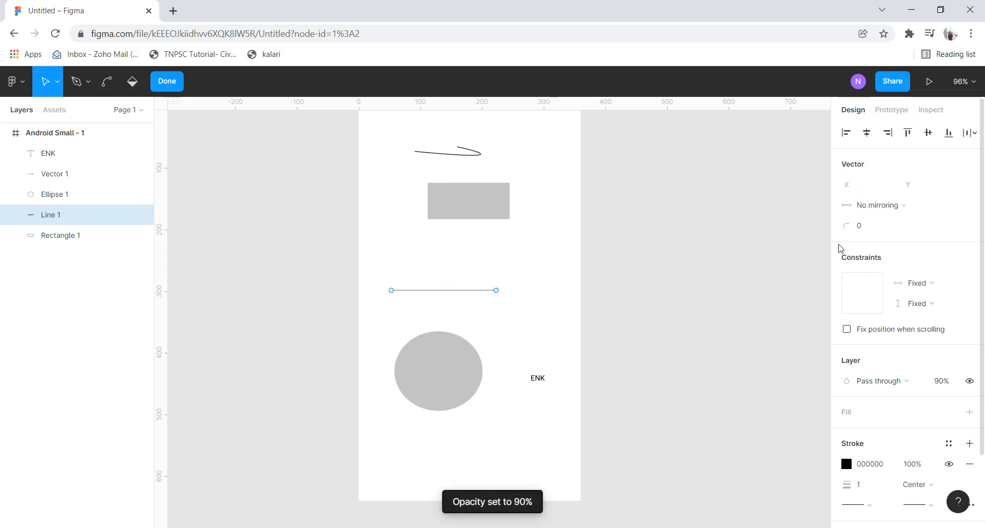
left_click(456, 291)
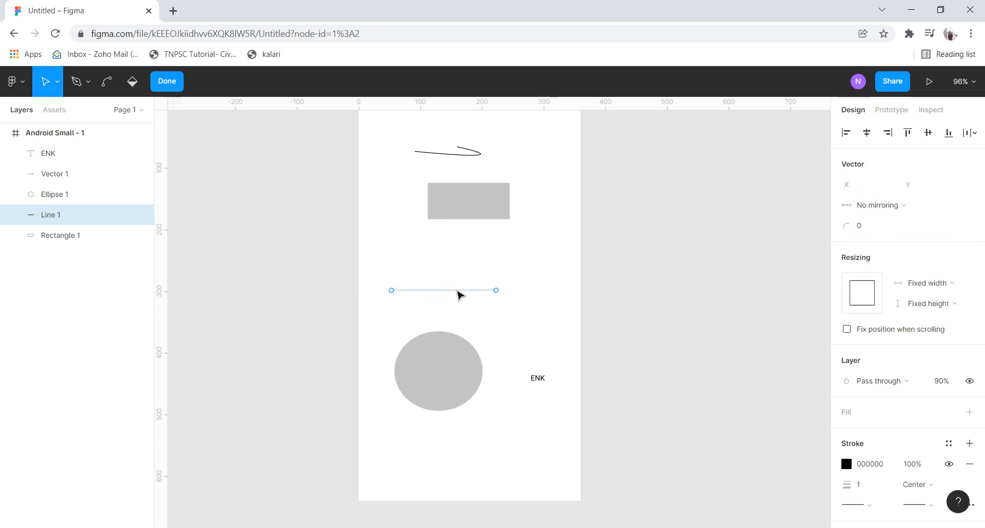
key("Escape")
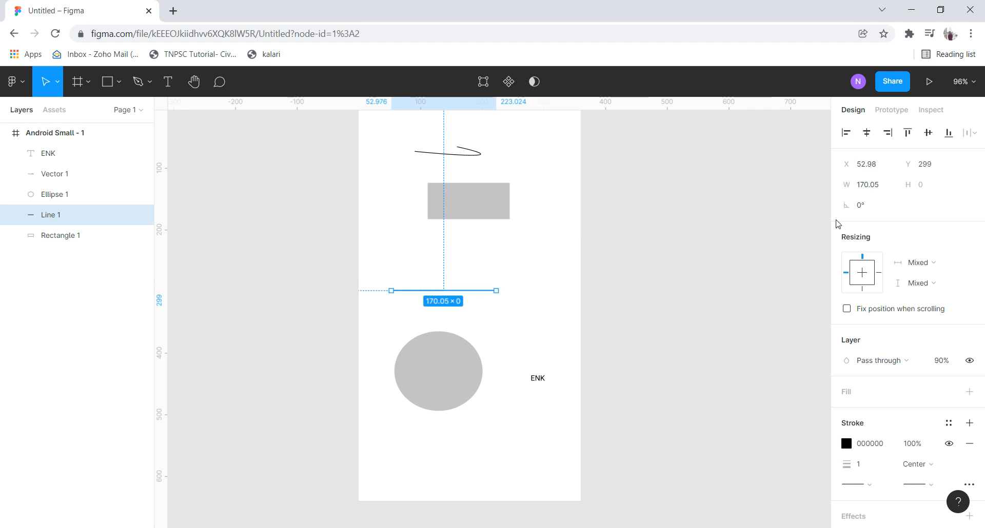
left_click(865, 211)
key("Return")
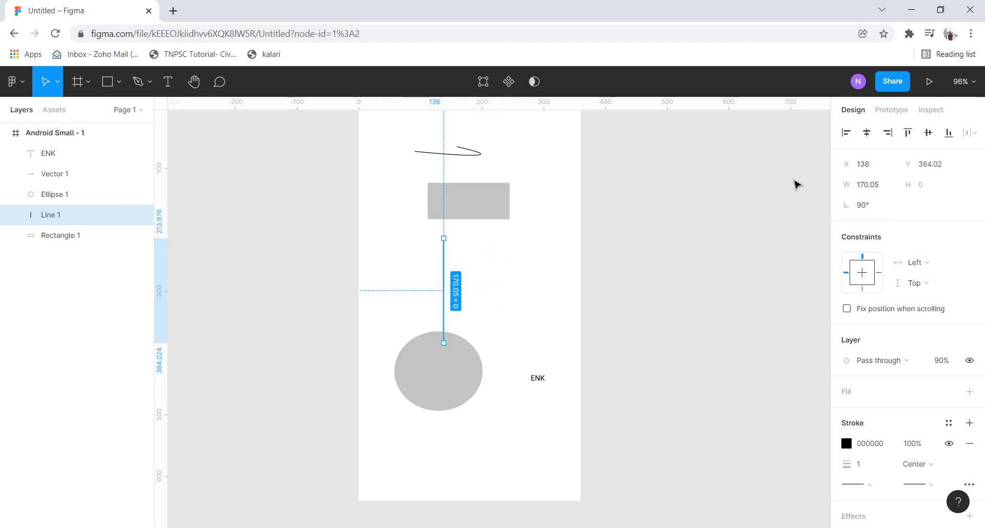
- Set the rectangle's width to 100 and its height to 90
left_click(496, 215)
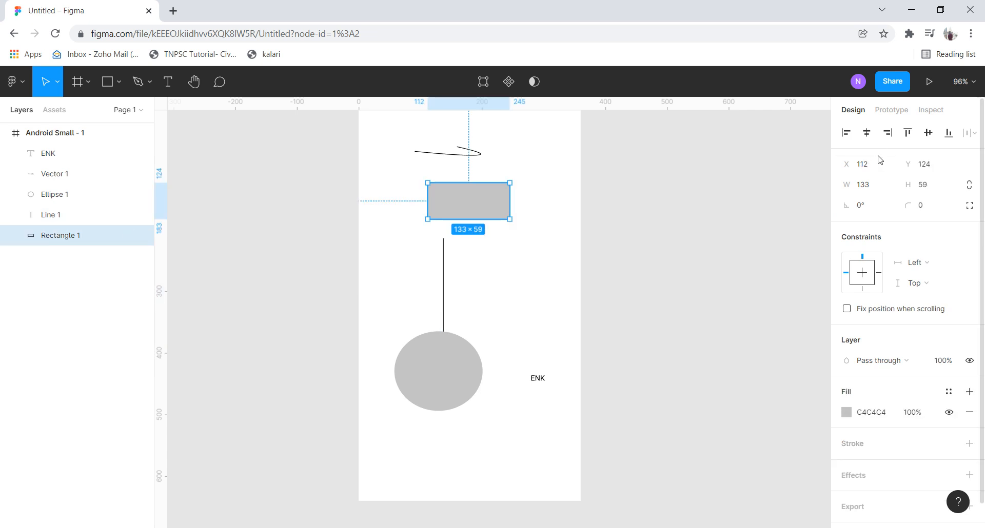
left_click(871, 182)
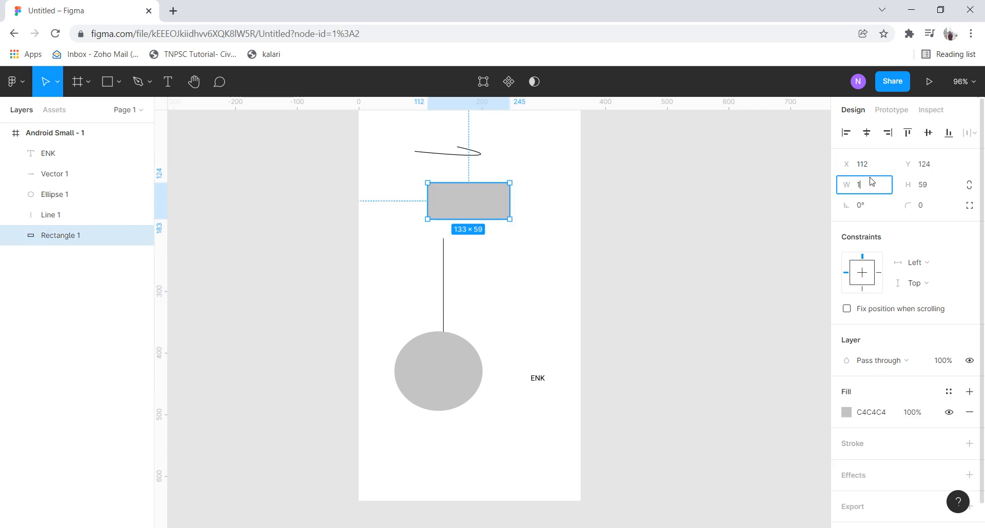
key("Return")
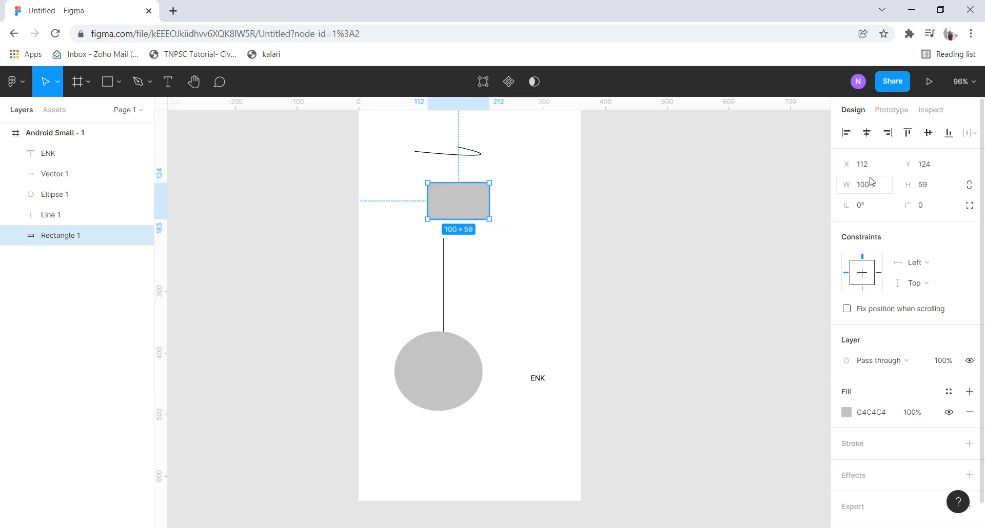
left_click(939, 190)
key("Return")
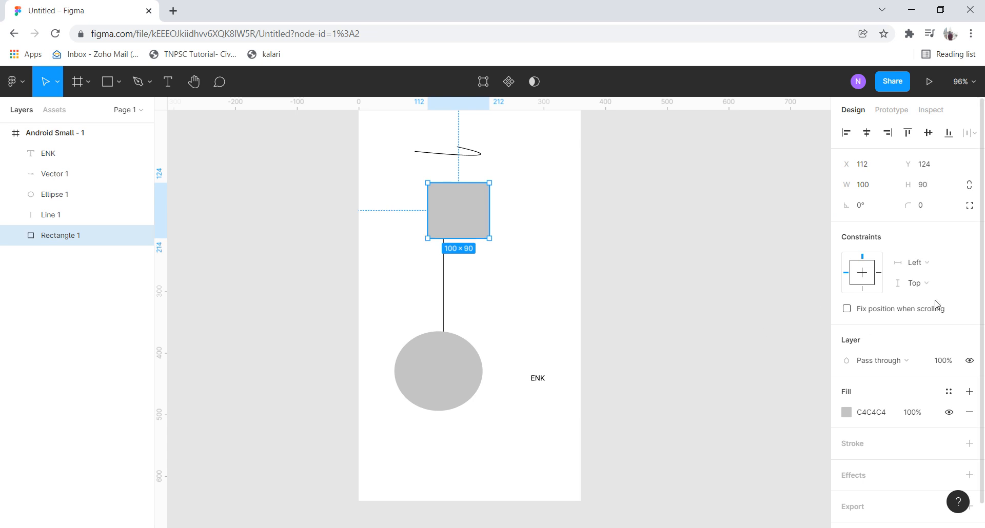
- Change the rectangle's fill to the salmon red DD6C6C
scroll(934, 304, "down", 1)
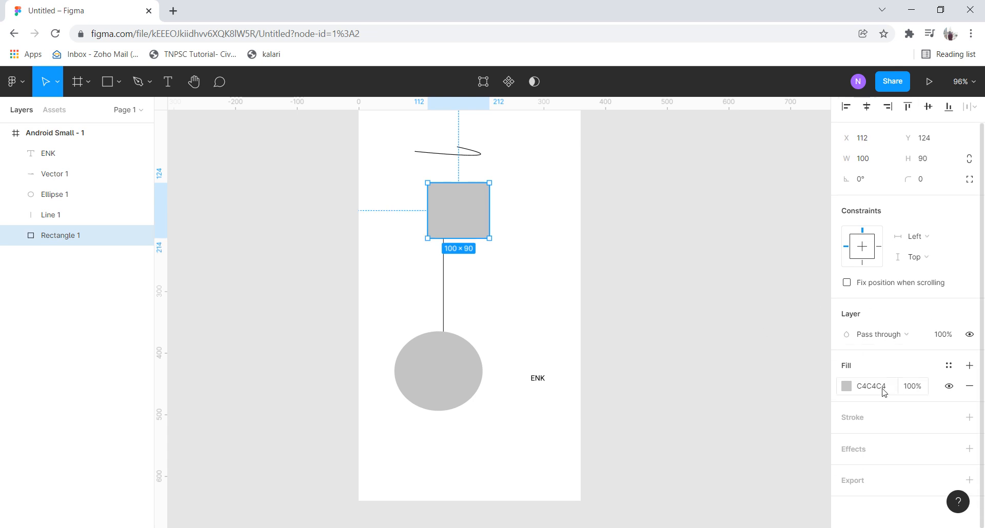
left_click(846, 386)
left_click(755, 228)
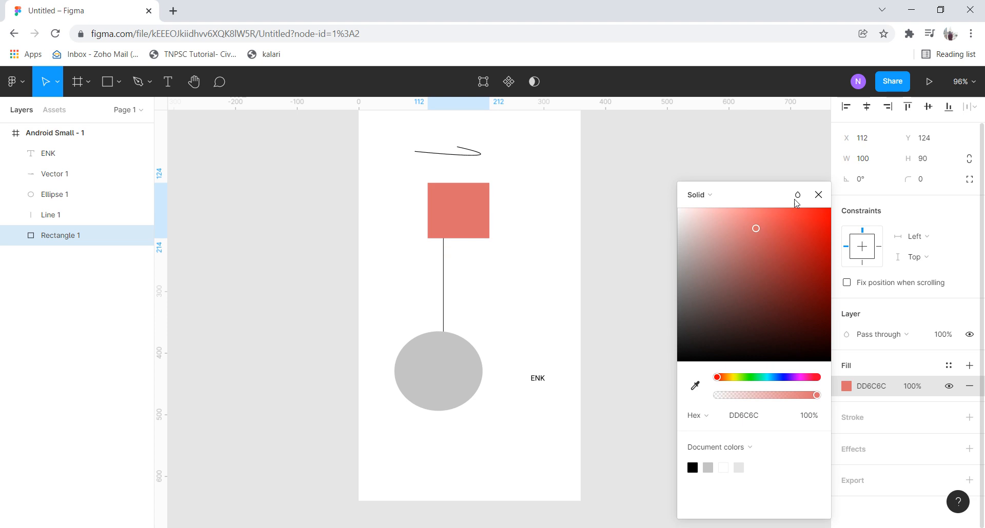
left_click(819, 195)
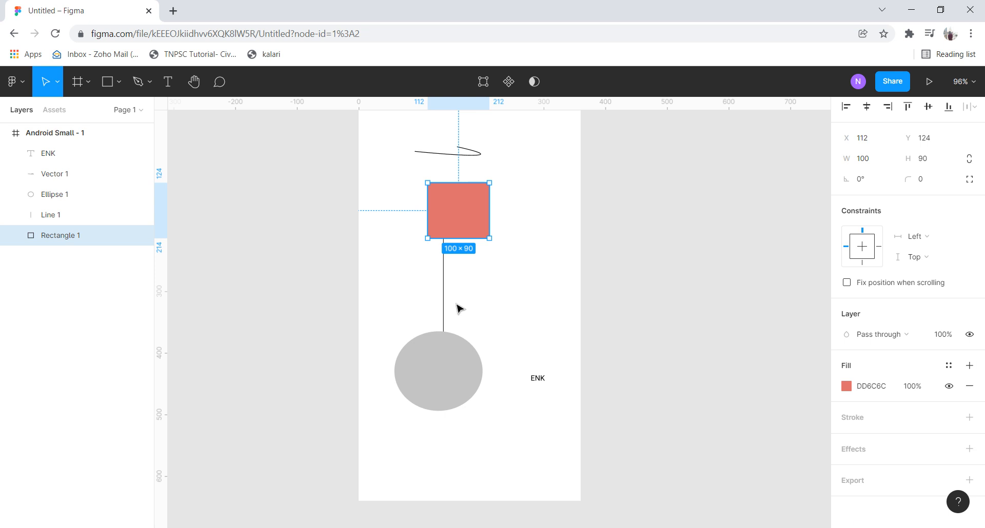
- Move the rectangle down to about X 115, Y 339 and the ellipse up over it to about X 109, Y 235
left_click_drag(483, 216, 488, 351)
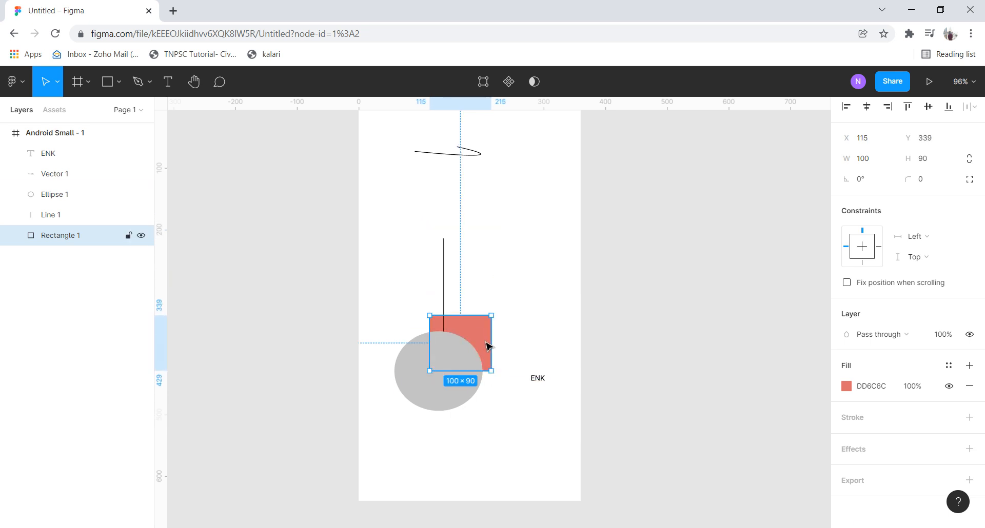
left_click_drag(451, 398, 490, 337)
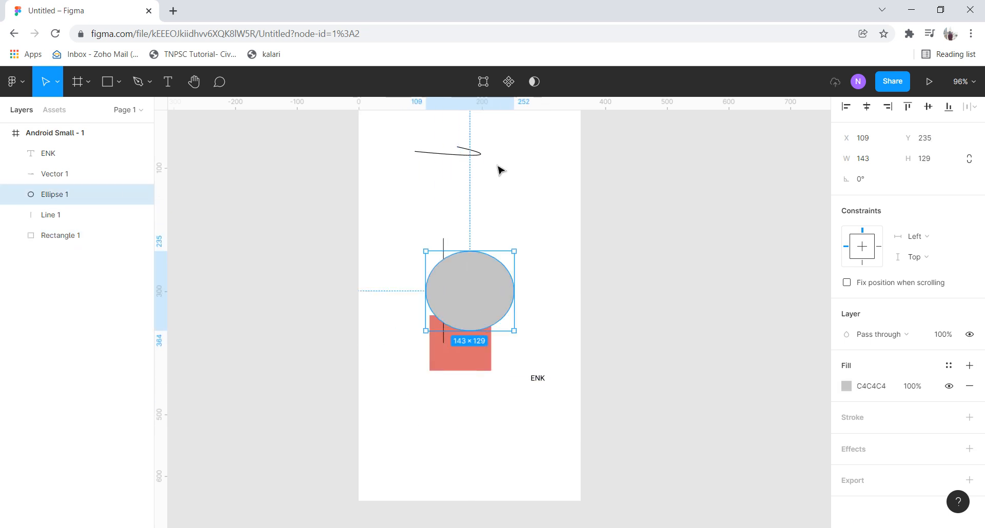
left_click(502, 167)
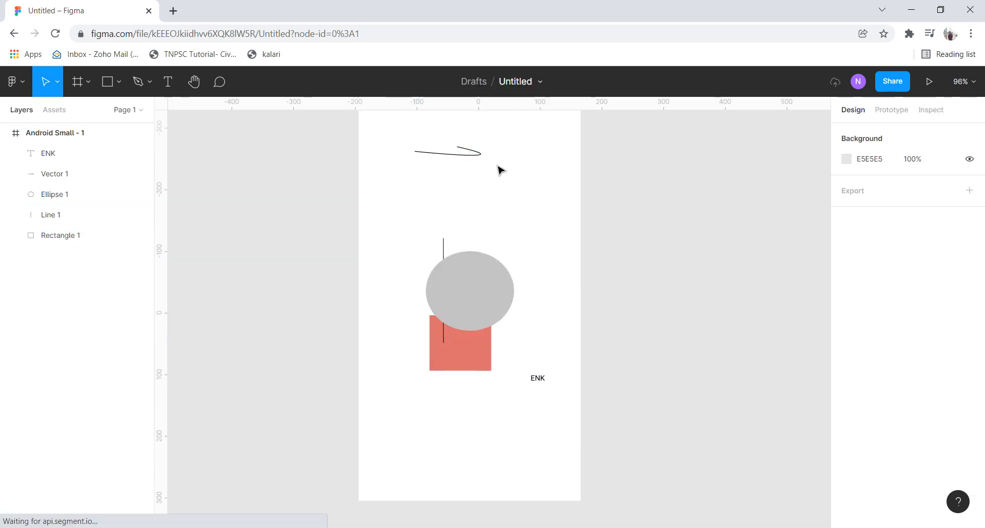
left_click(12, 84)
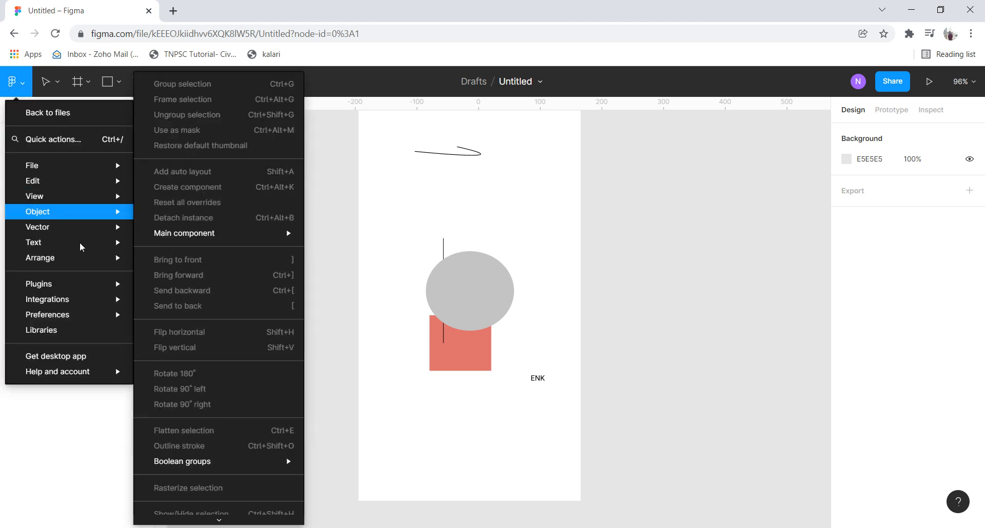
mouse_move(78, 245)
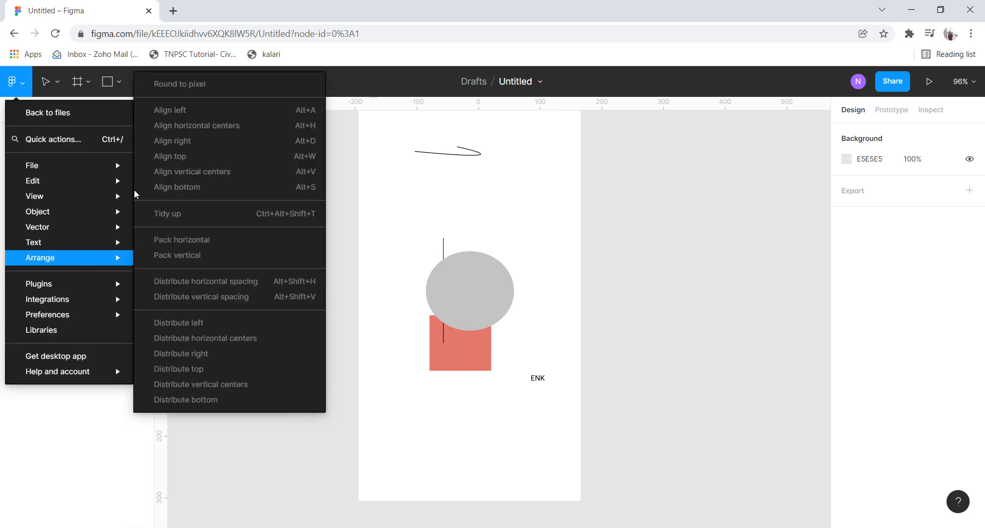
mouse_move(82, 315)
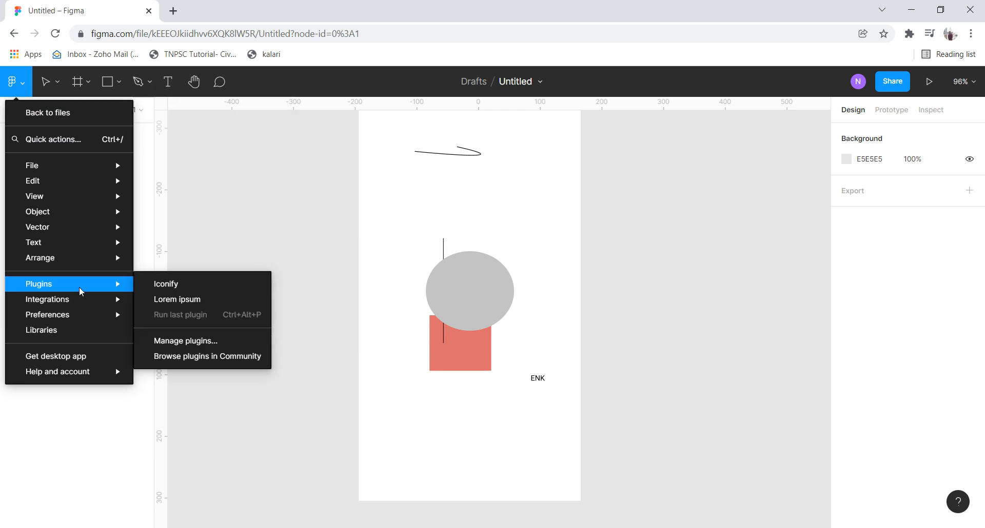
left_click(47, 81)
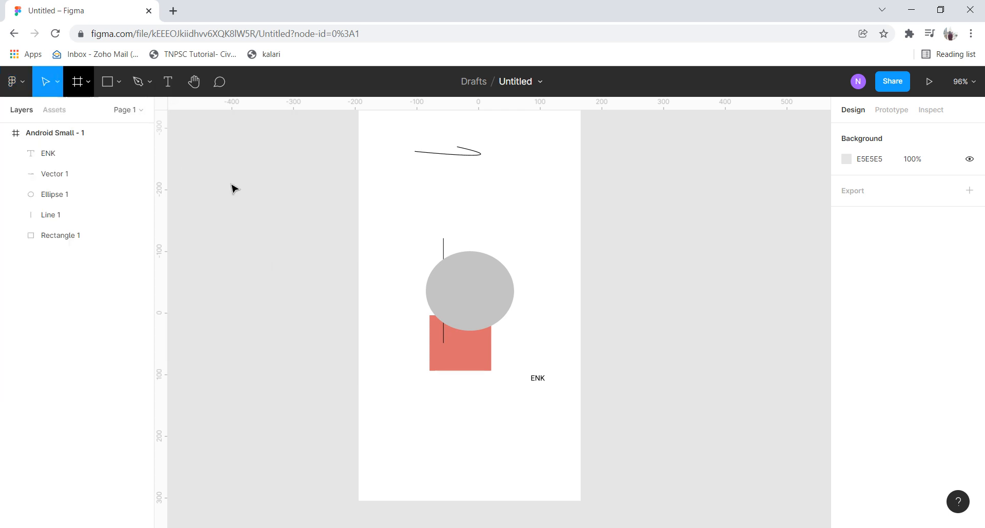
- Move the ellipse to about X 10, Y 126, near the frame's left edge and clear of the rectangle
left_click(470, 263)
left_click(446, 162)
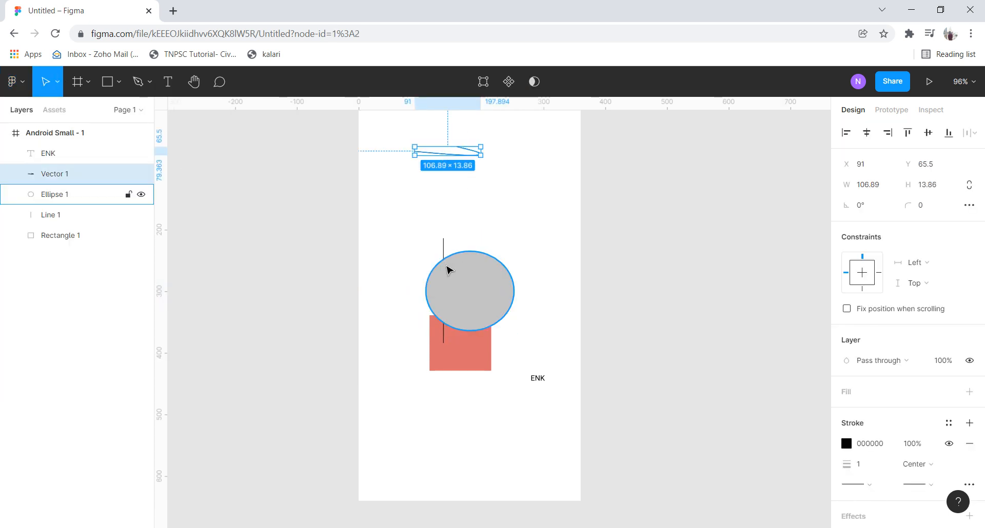
left_click_drag(448, 268, 387, 201)
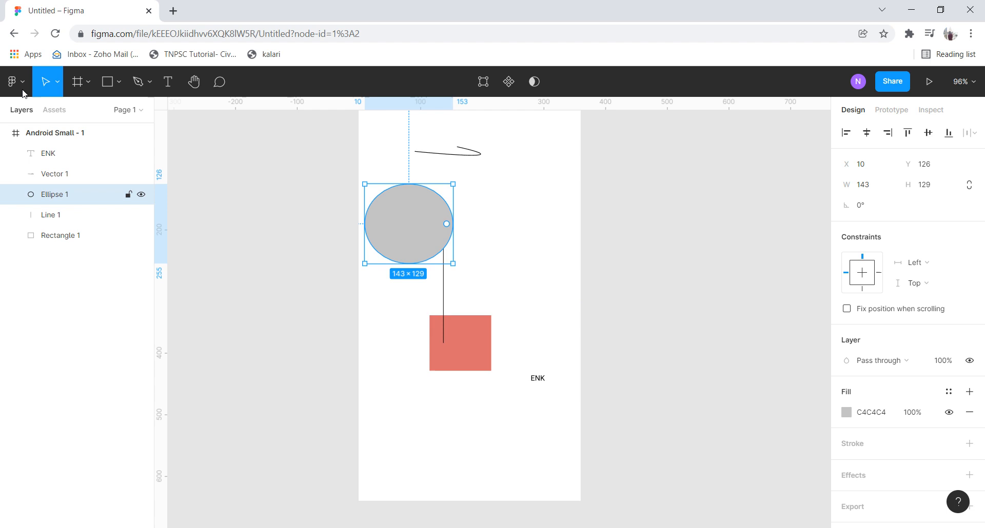
left_click(75, 81)
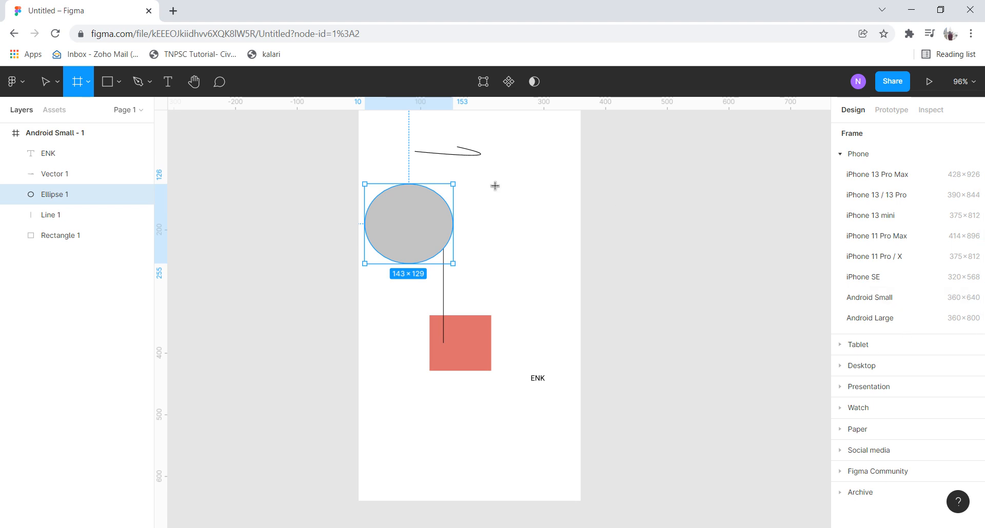
left_click(112, 85)
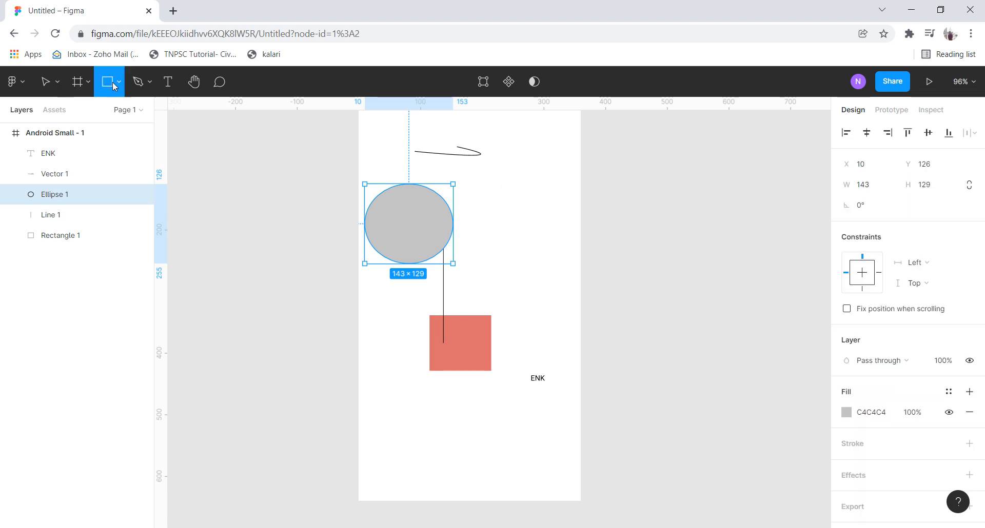
left_click(120, 83)
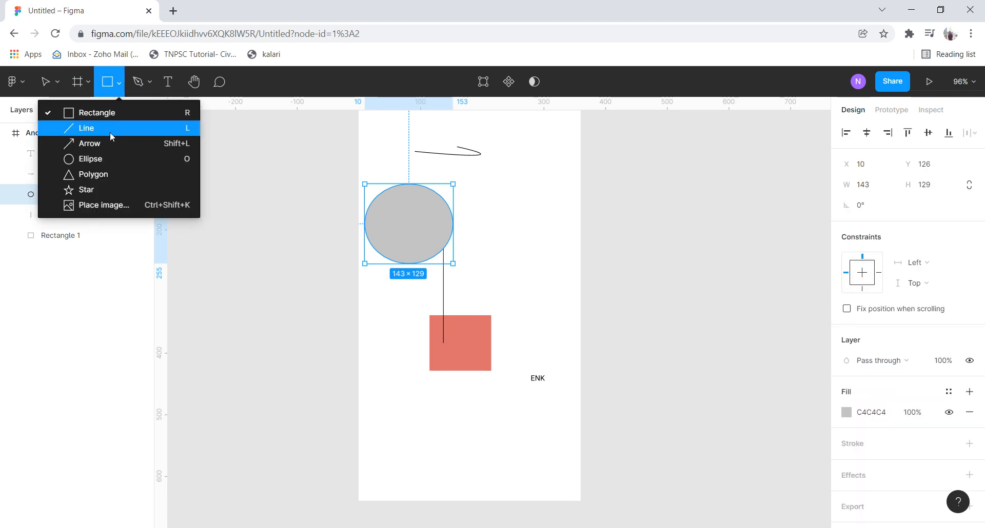
left_click(111, 131)
left_click(119, 83)
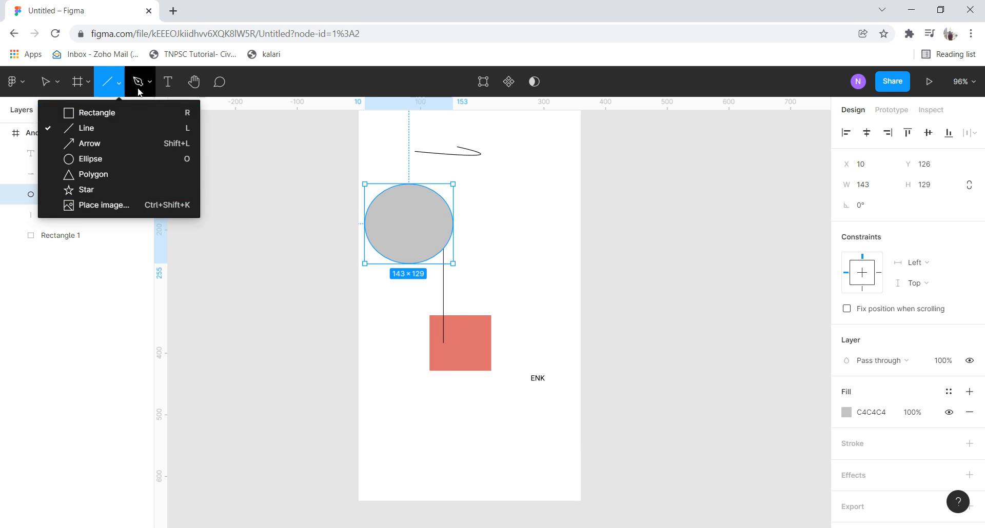
left_click(142, 86)
left_click(147, 84)
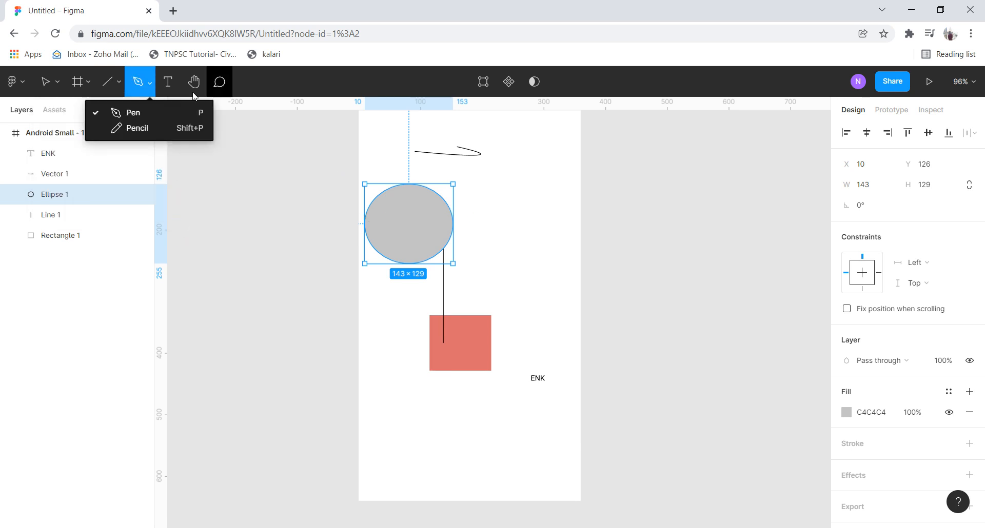
- Add a text box about 83 × 72 to the right of the ellipse, reading "BDZZD"
left_click(173, 85)
left_click_drag(521, 228, 573, 272)
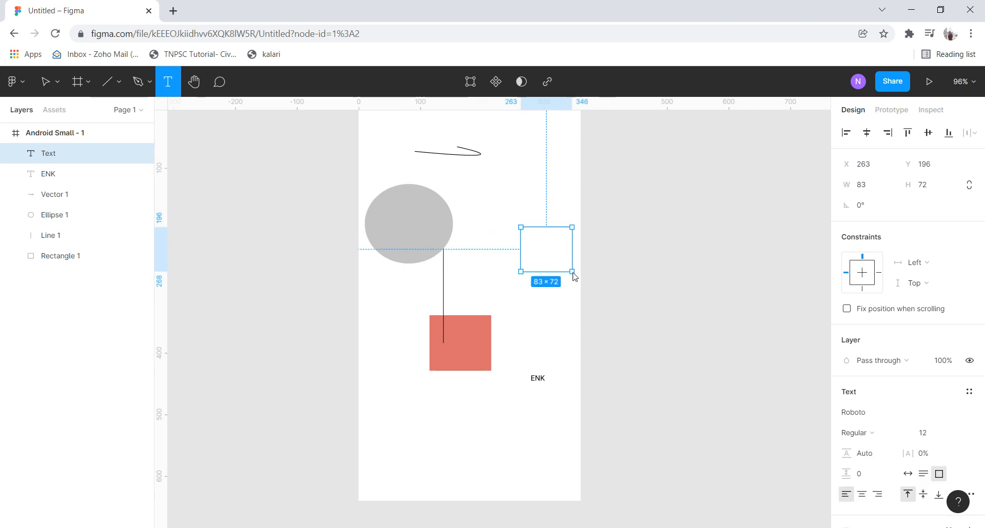
type("BDZZD")
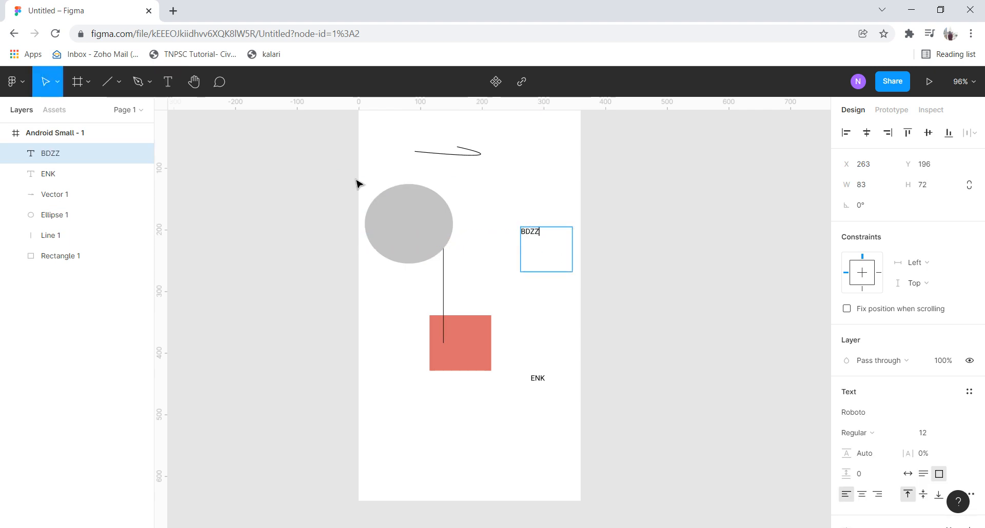
double_click(534, 231)
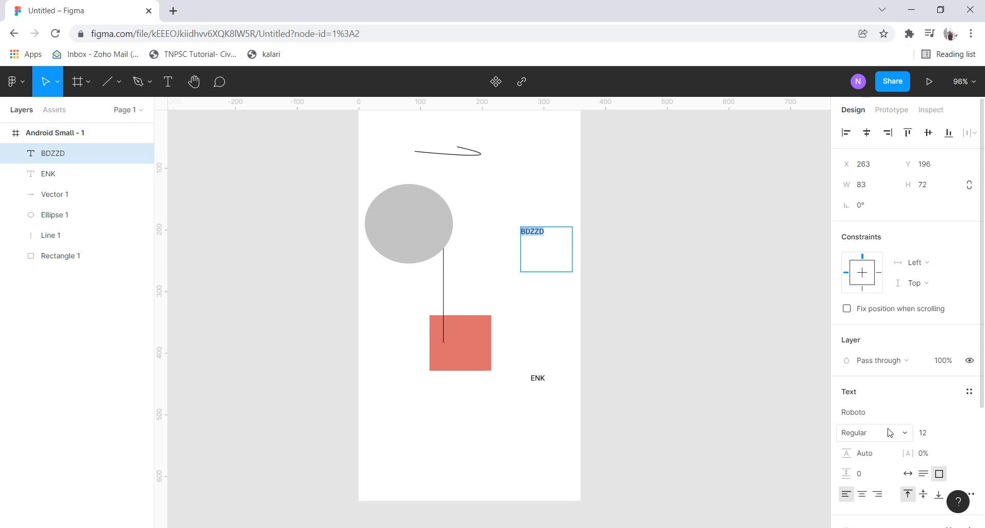
scroll(890, 433, "down", 3)
scroll(890, 433, "up", 3)
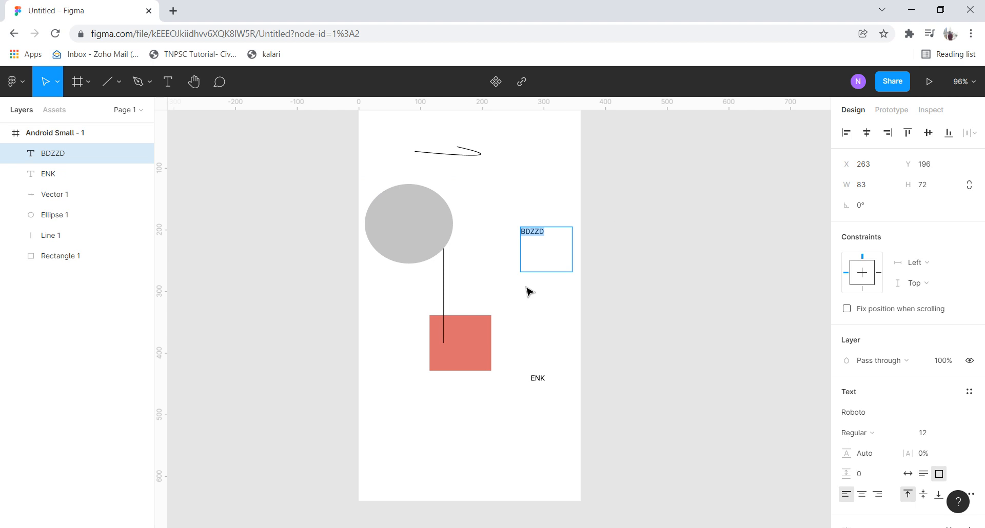
key("Escape")
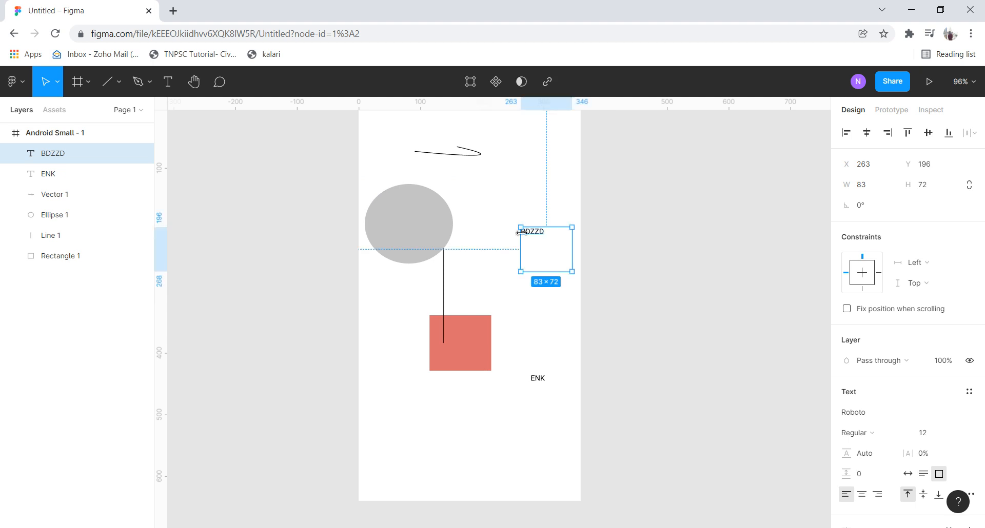
key("Return")
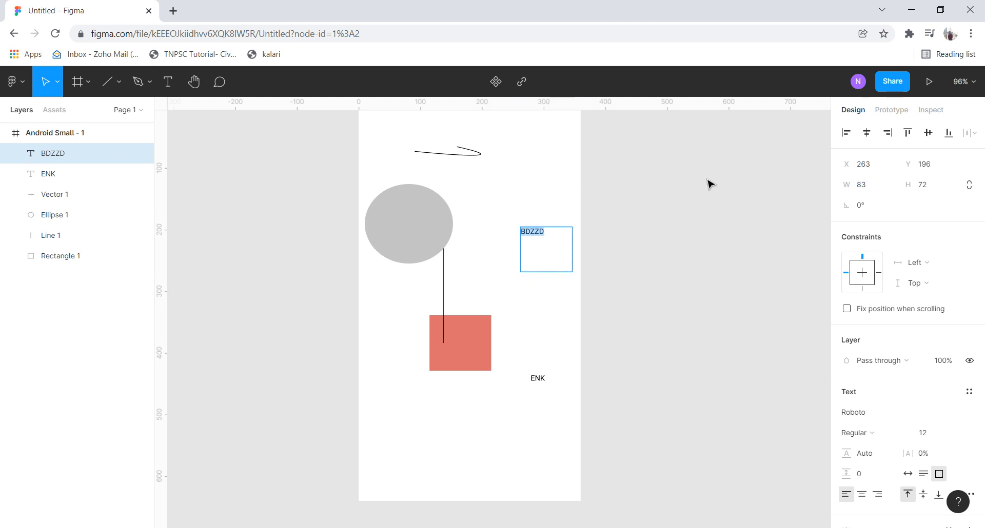
key("Escape")
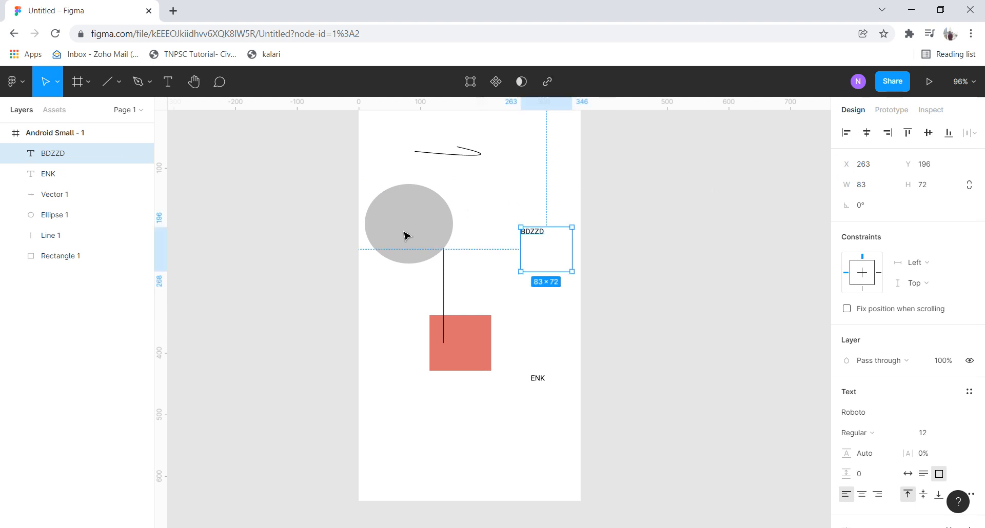
left_click(786, 210)
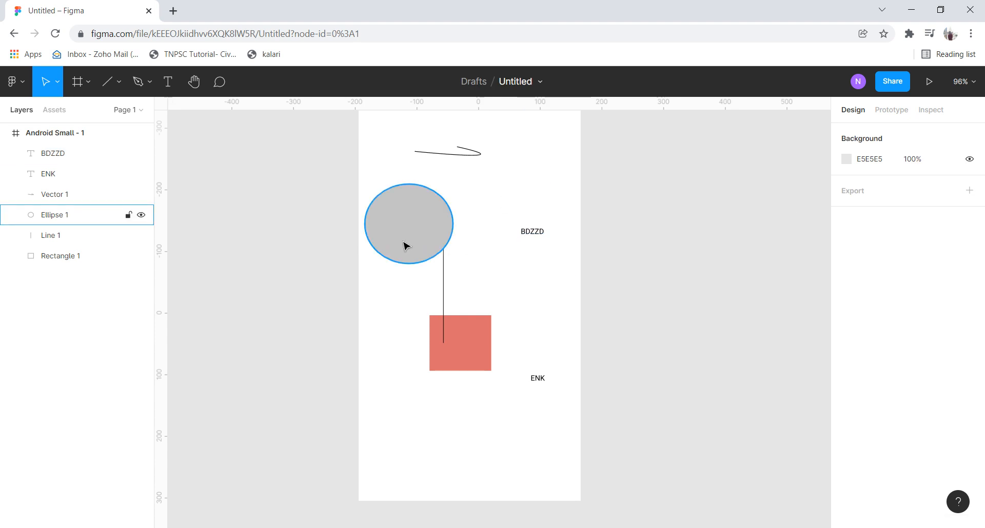
- Set the red rectangle's rotation to 60° and its width to 60
left_click(447, 360)
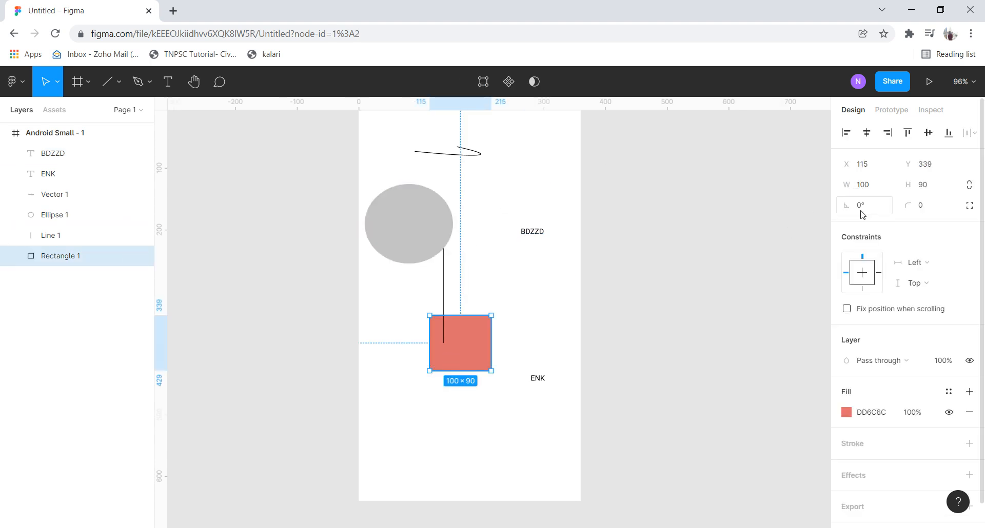
left_click(862, 210)
key("Return")
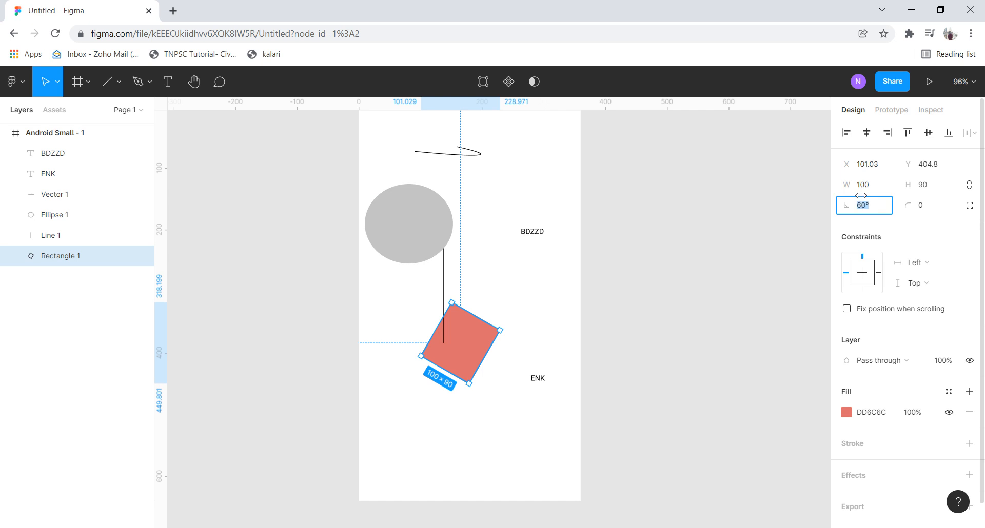
left_click(864, 186)
type("6")
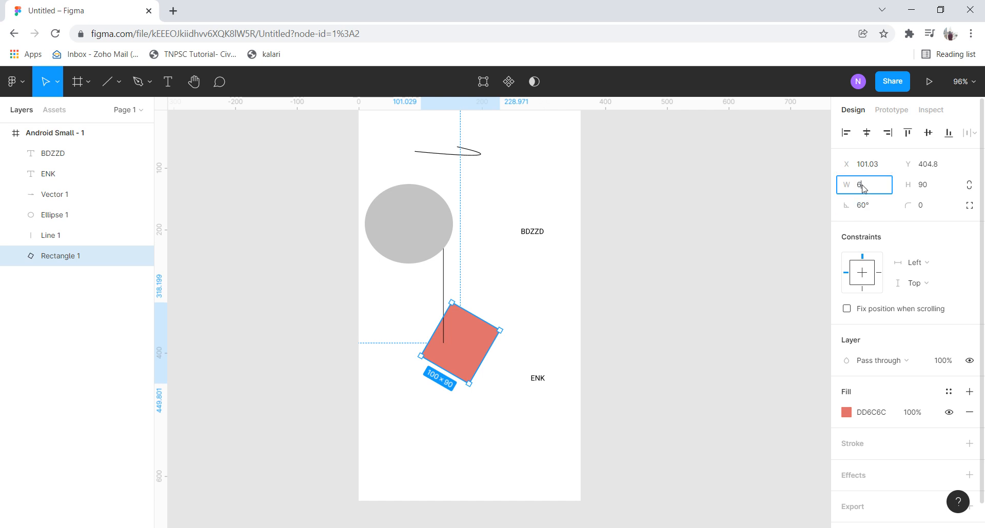
type("0")
key("Return")
left_click(485, 314)
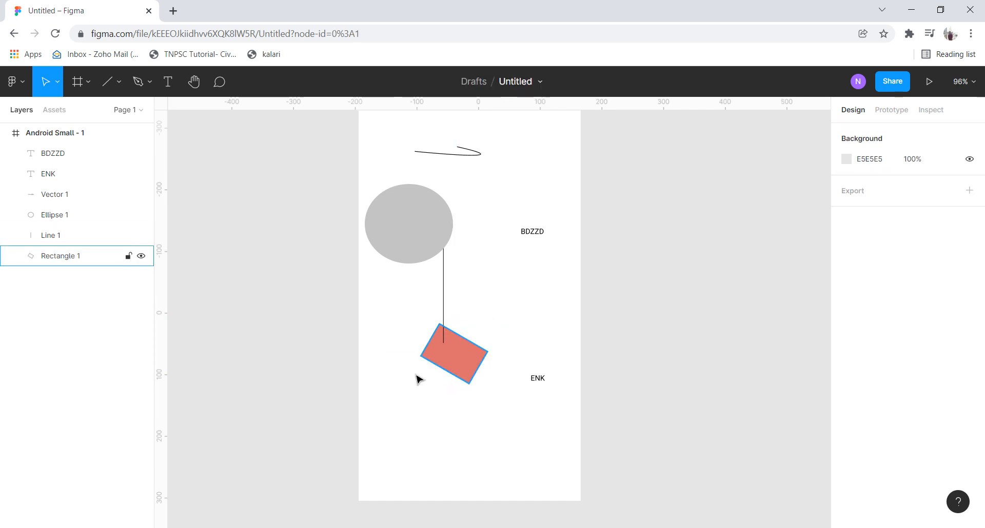
left_click(462, 351)
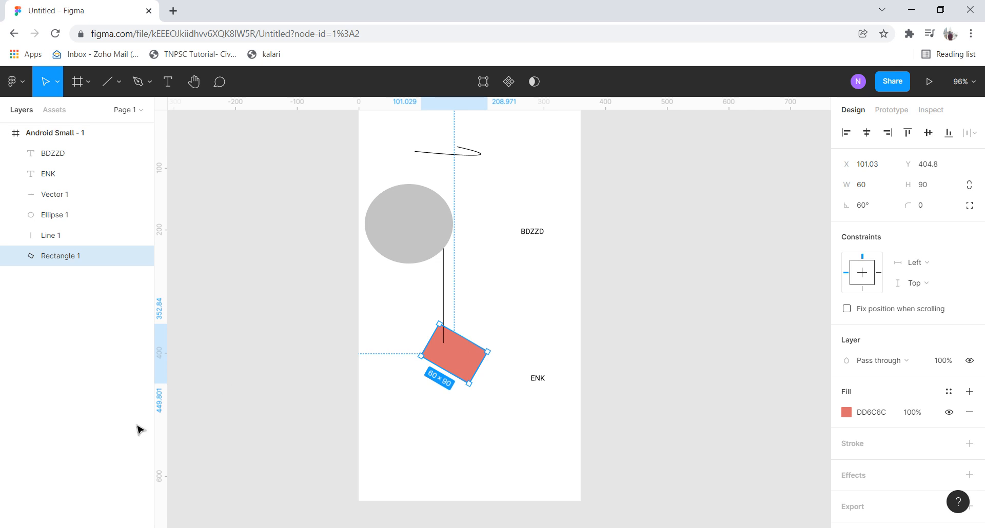
key("alt+Tab")
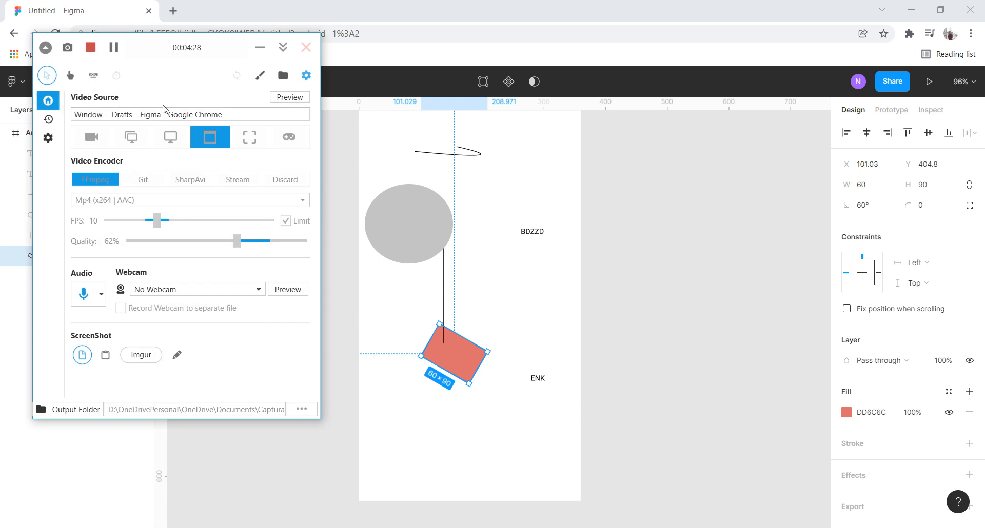